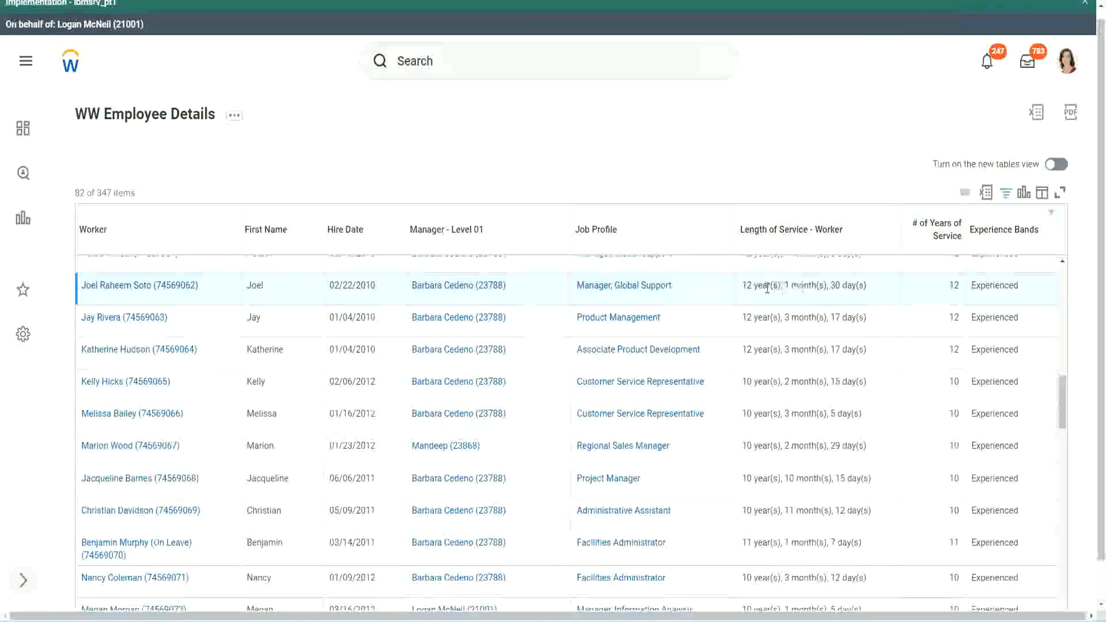
# - Compare the length of service with the number of years of service for the Manager, Global Support hired 02/22/2010
pyautogui.moveTo(747, 290); pyautogui.dragTo(742, 289)
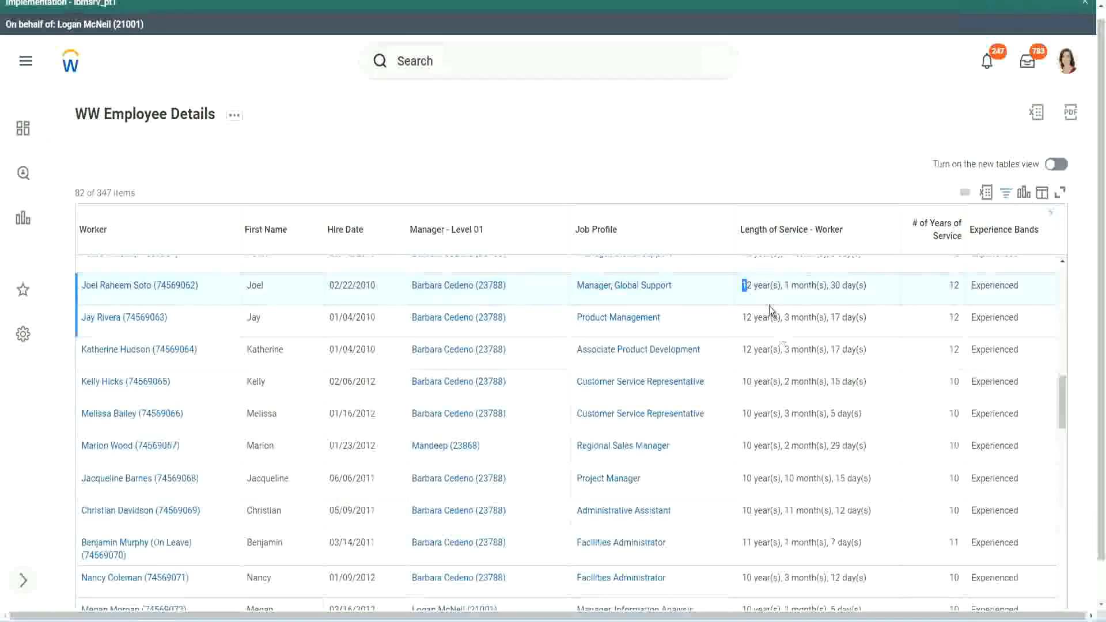
pyautogui.click(780, 285)
pyautogui.moveTo(742, 285); pyautogui.dragTo(763, 286)
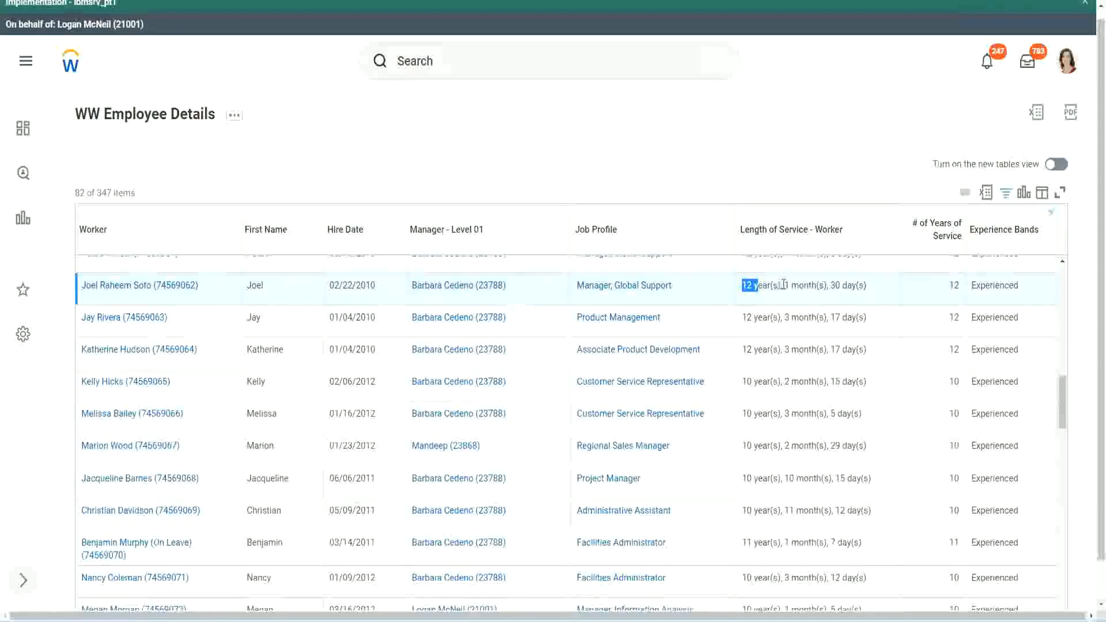
pyautogui.doubleClick(838, 285)
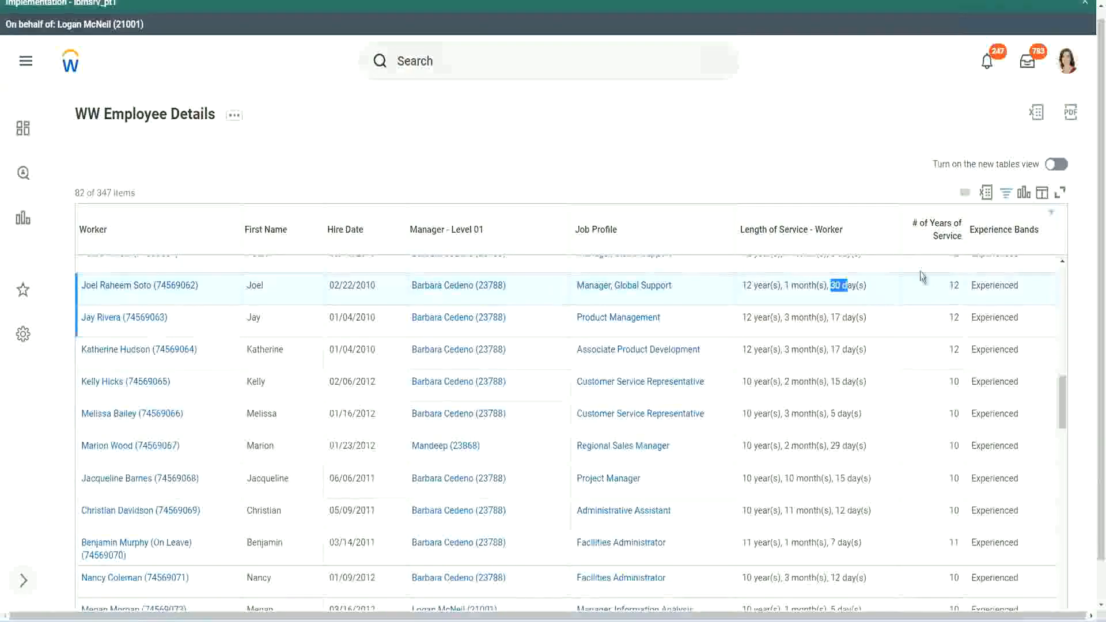
pyautogui.click(928, 303)
pyautogui.doubleClick(926, 297)
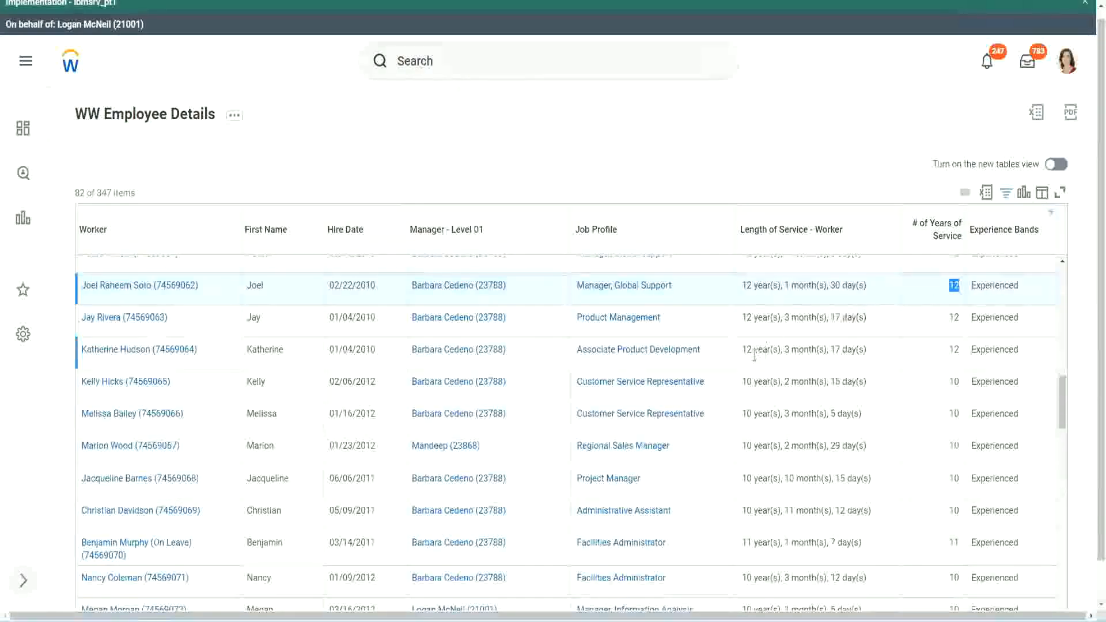
# - Compare the length of service with the number of years of service for the Administrative Assistant hired 05/09/2011
pyautogui.click(761, 511)
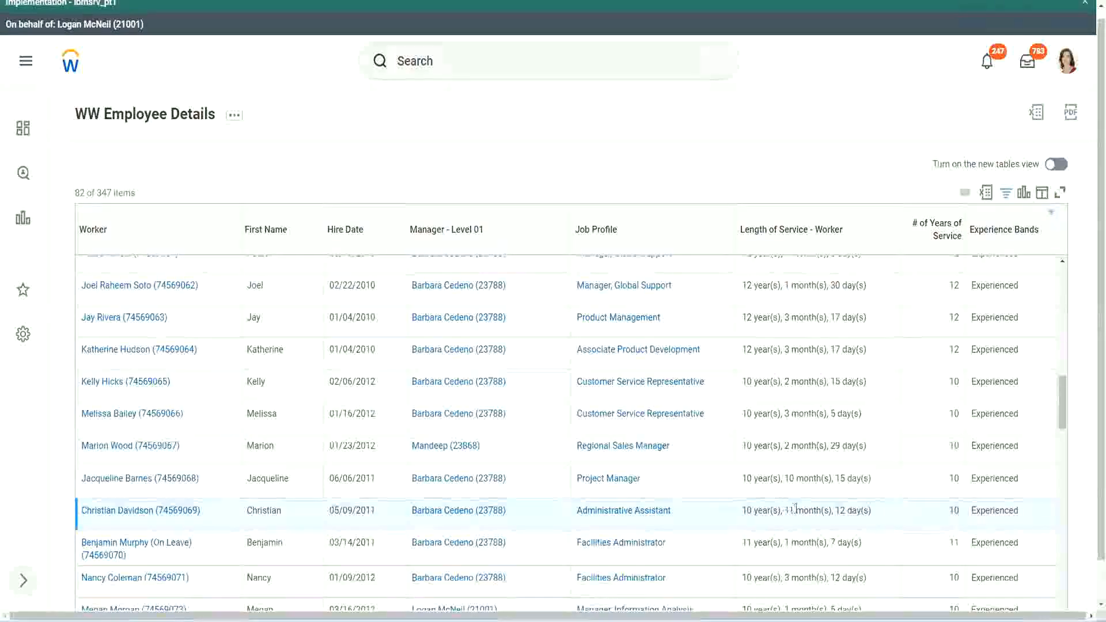
pyautogui.moveTo(786, 510); pyautogui.dragTo(845, 511)
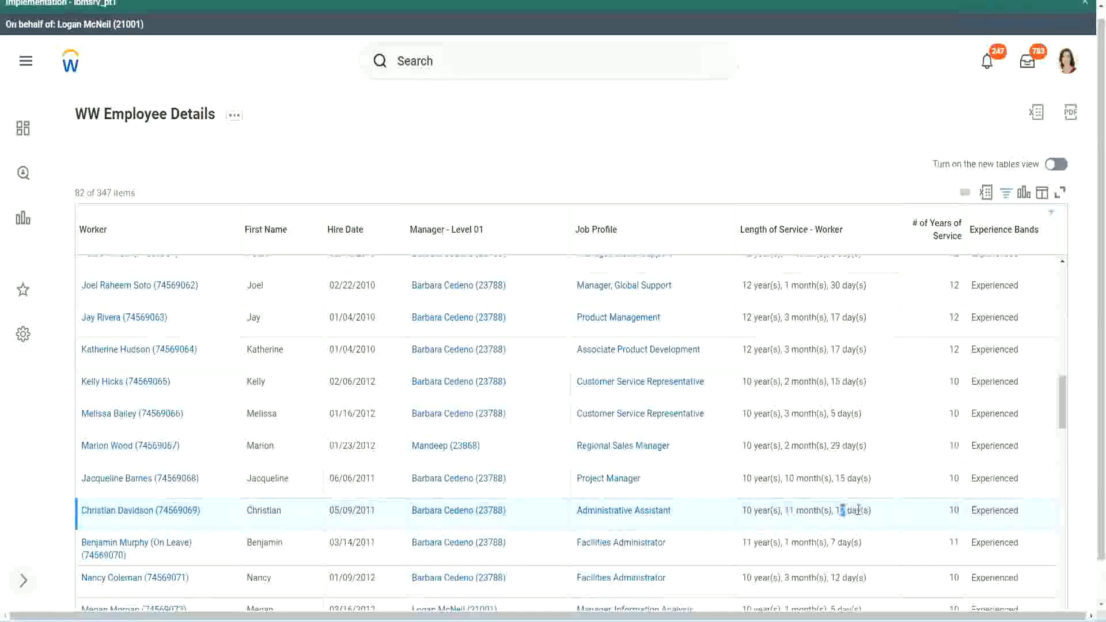
pyautogui.click(858, 510)
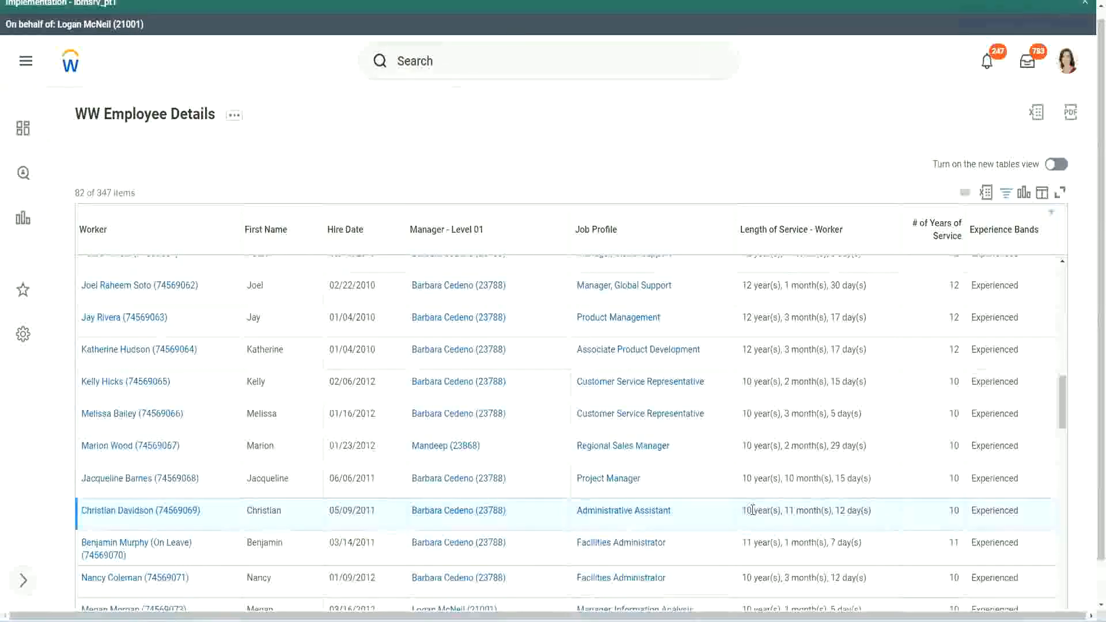
pyautogui.doubleClick(953, 512)
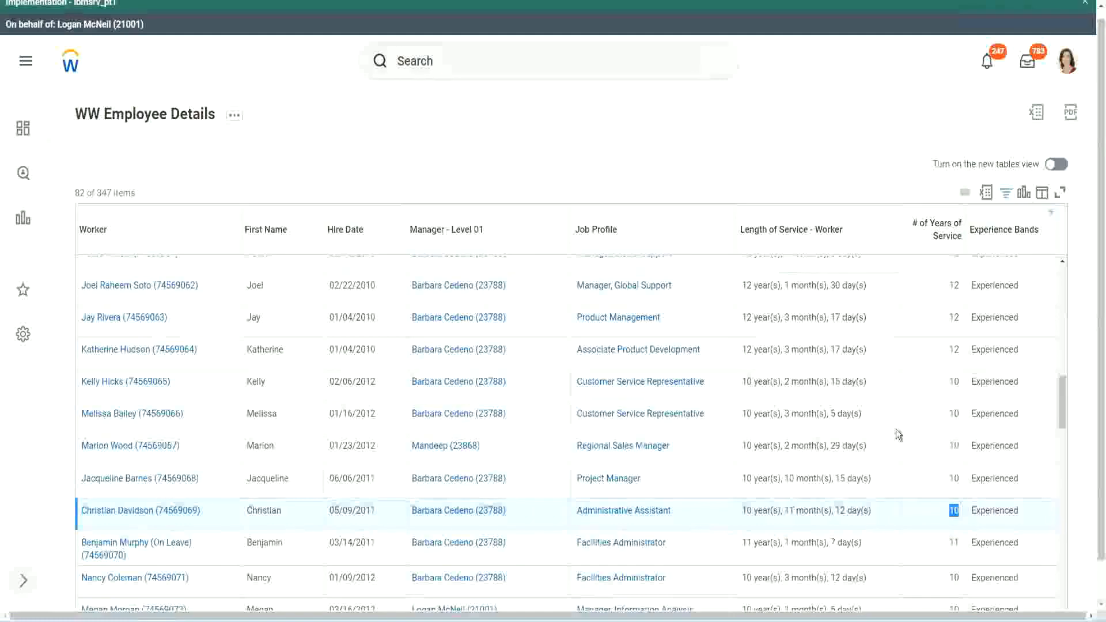
pyautogui.click(951, 363)
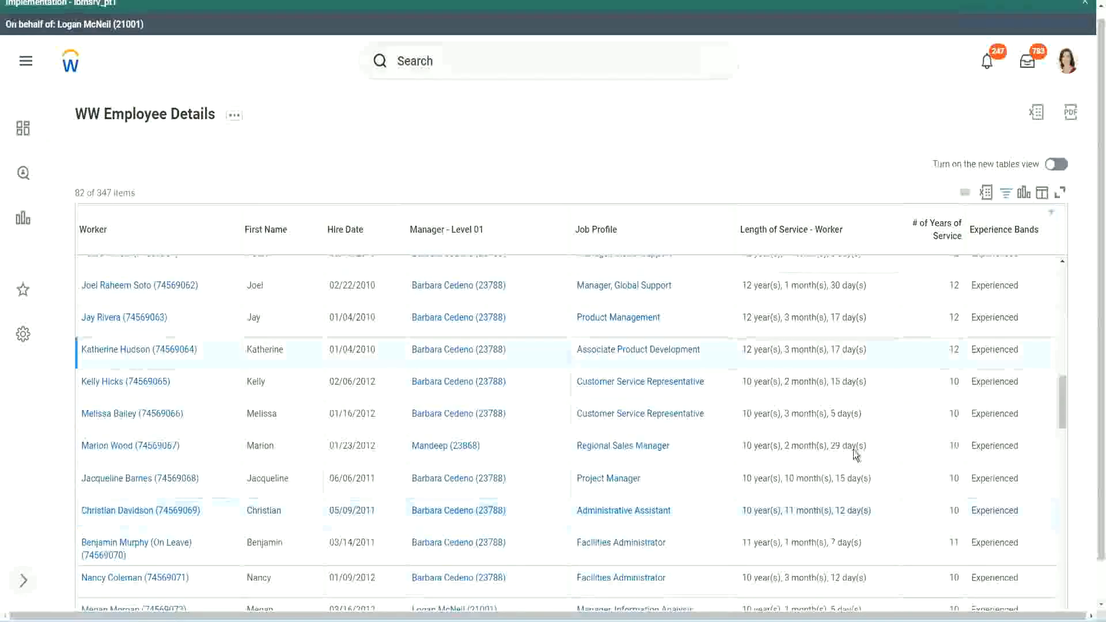
pyautogui.doubleClick(755, 510)
pyautogui.click(835, 507)
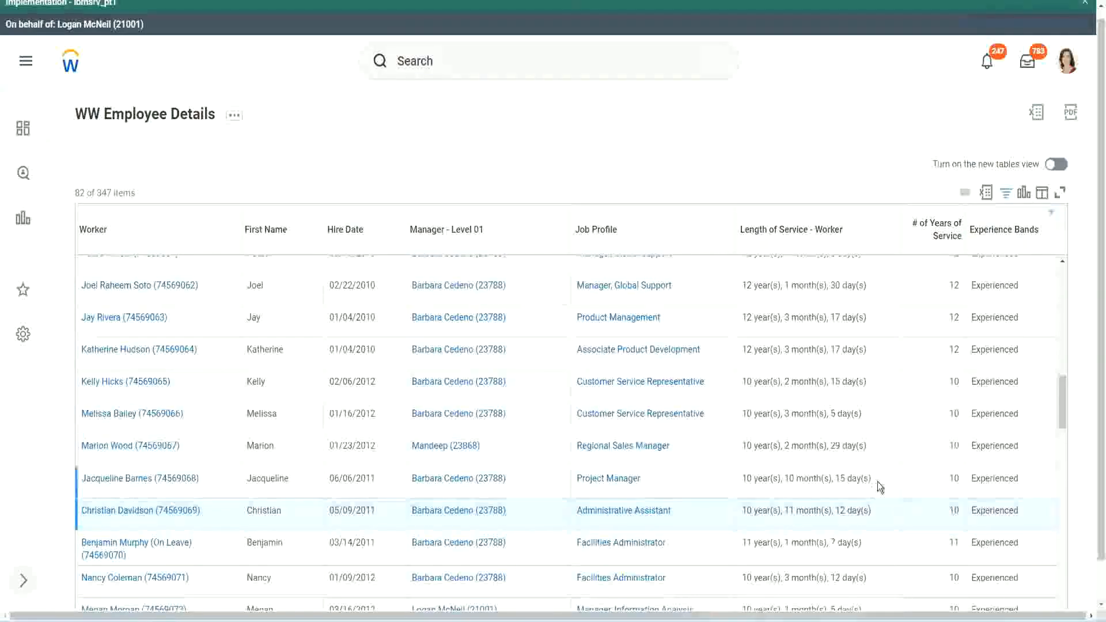
# - Cross-check how years of service are derived from length of service across the Global Support manager, Administrative Assistant and Project Manager rows
pyautogui.doubleClick(955, 286)
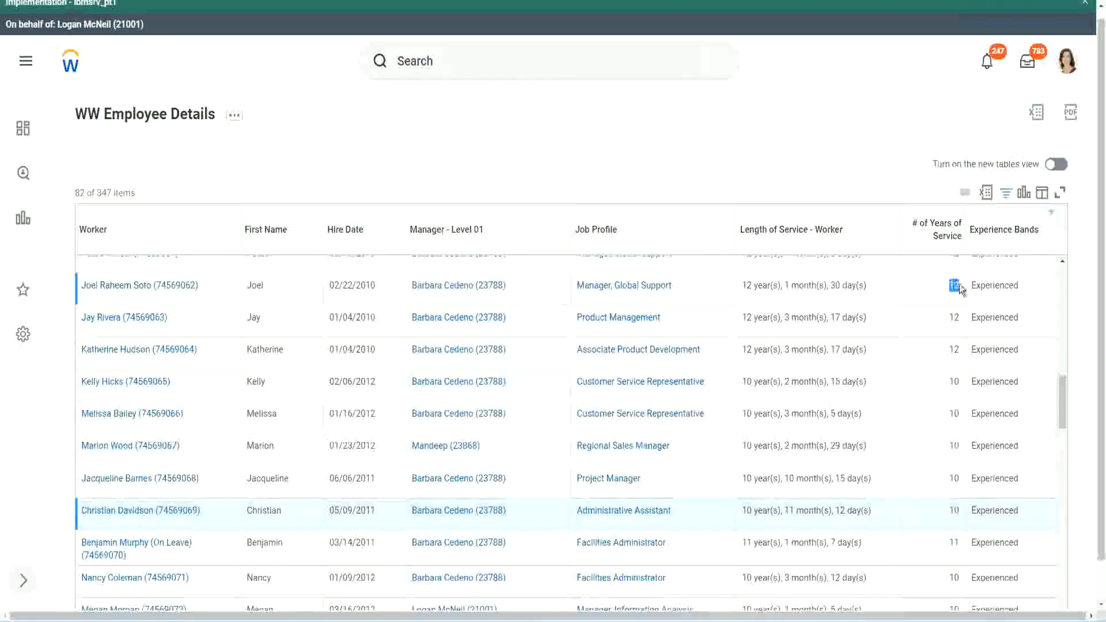
pyautogui.moveTo(743, 285); pyautogui.dragTo(880, 280)
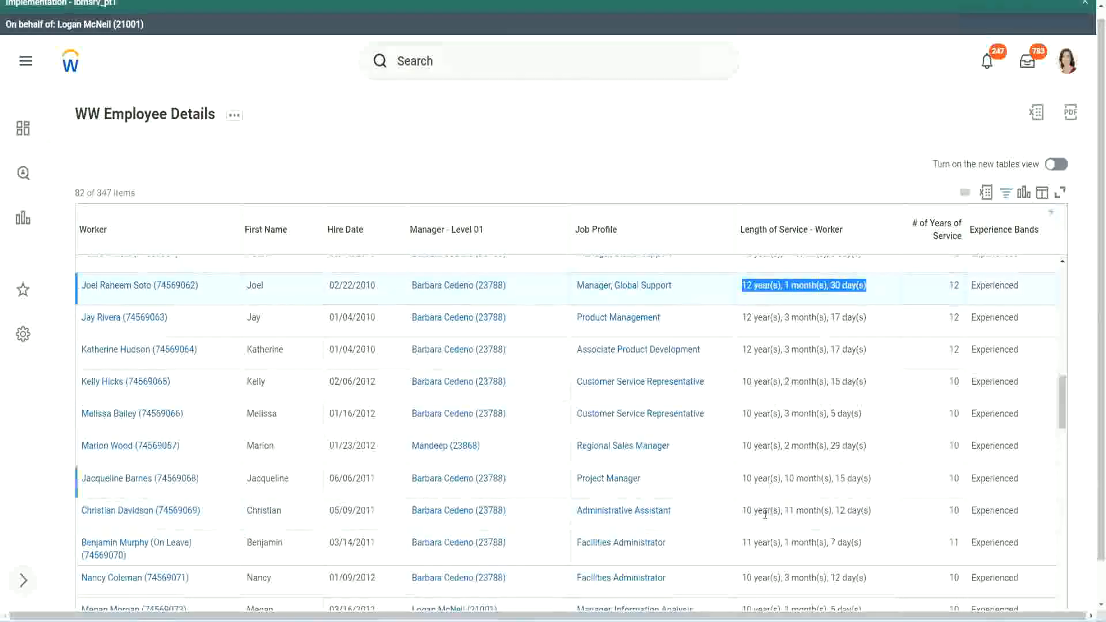
pyautogui.click(859, 510)
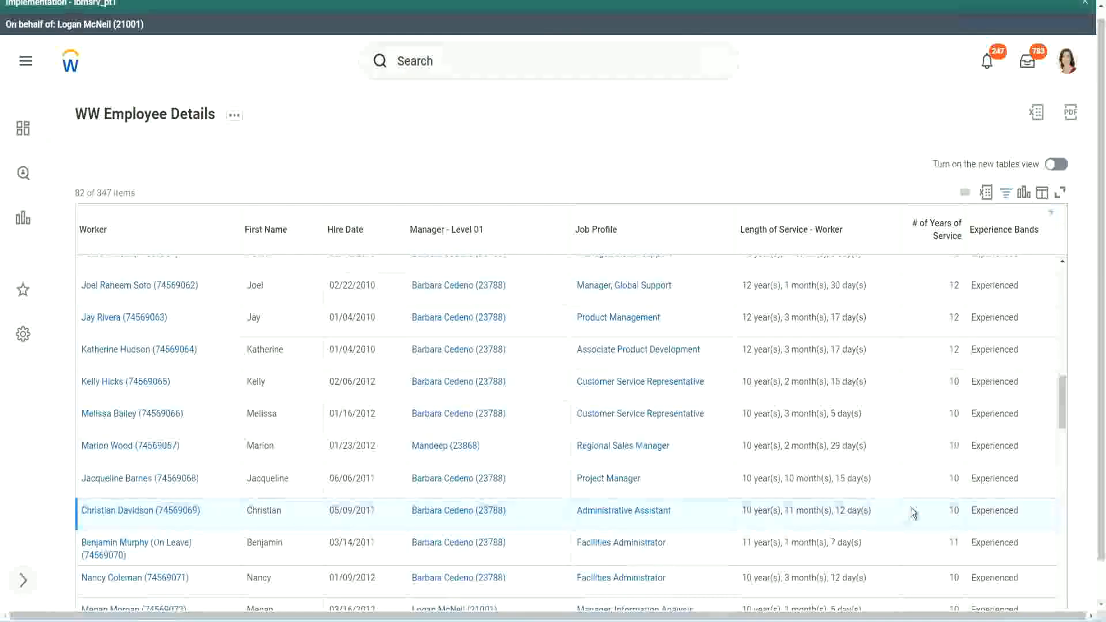
pyautogui.doubleClick(952, 510)
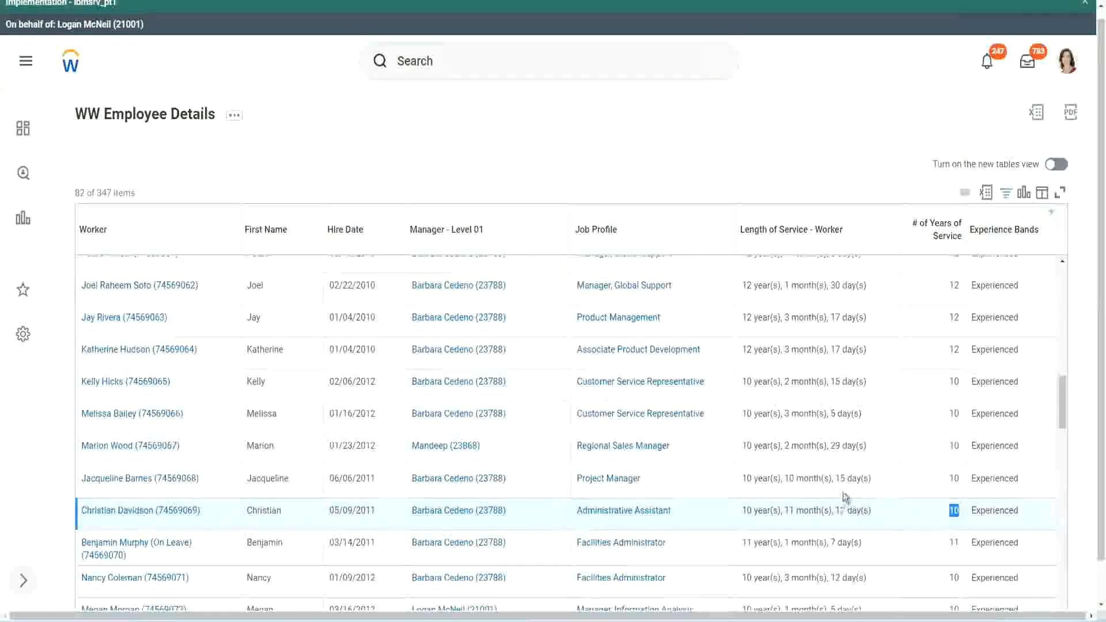
pyautogui.click(913, 512)
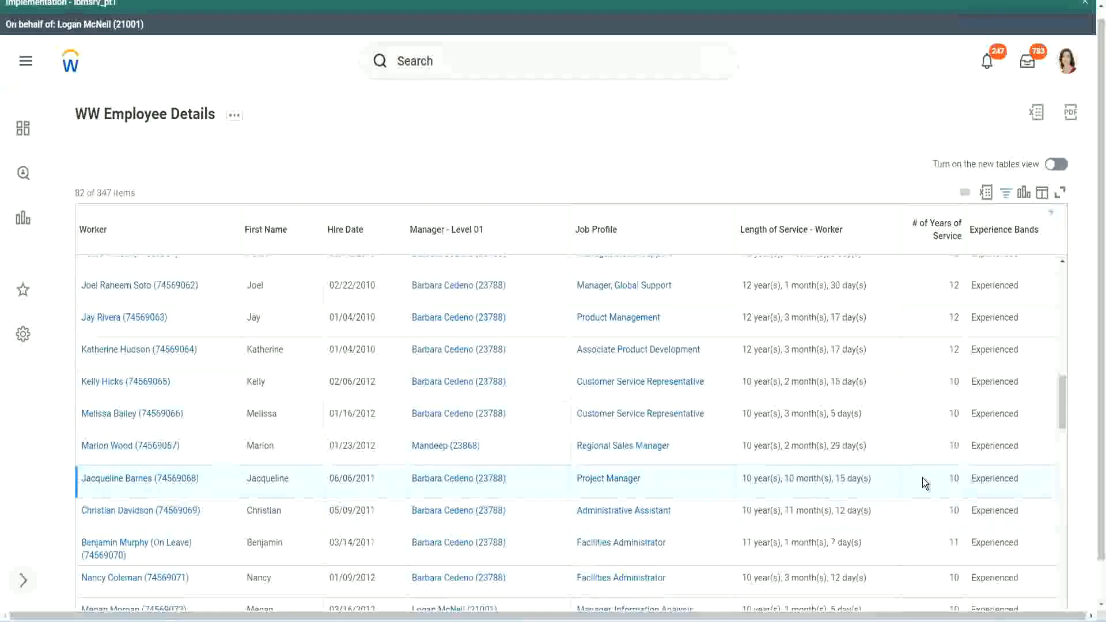
pyautogui.doubleClick(954, 477)
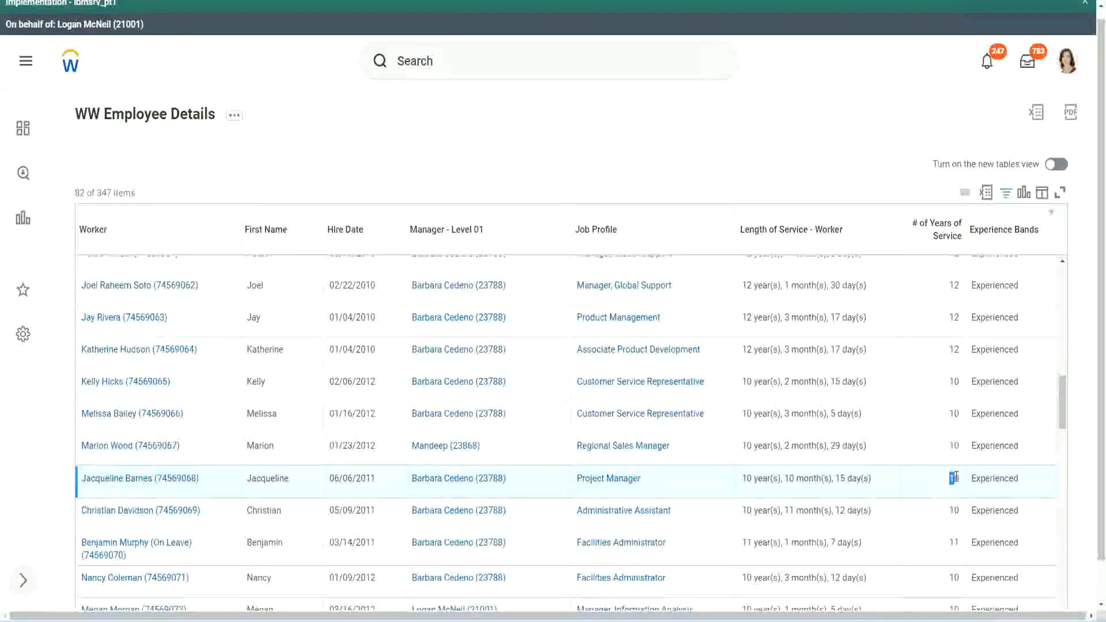
pyautogui.click(949, 478)
pyautogui.doubleClick(798, 479)
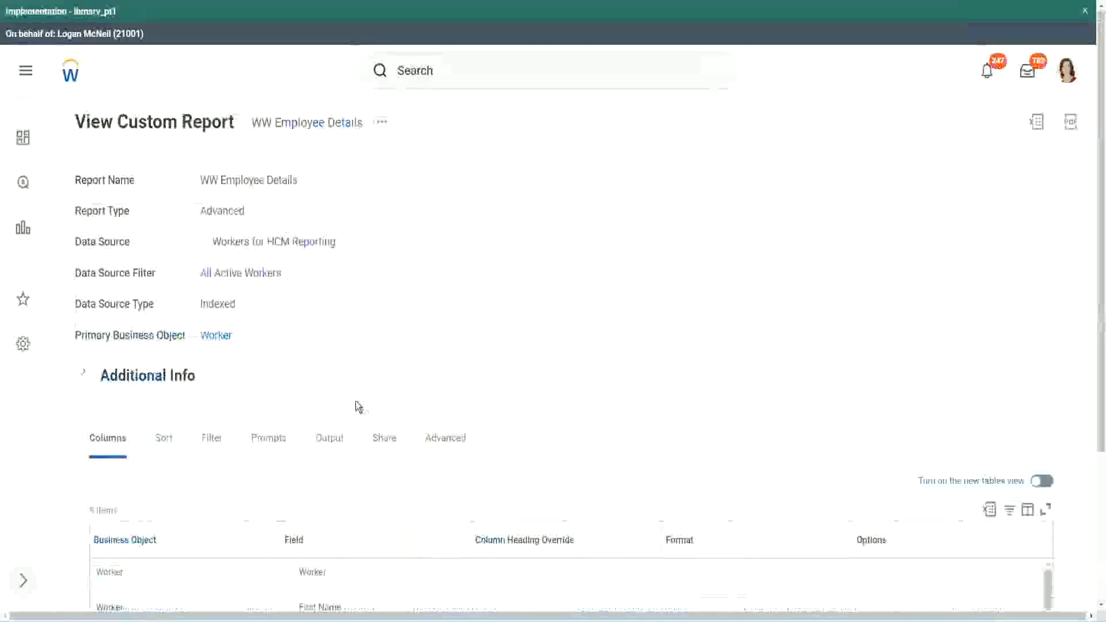
# - Open the report's CF-WW-Eval Exp-Derive Experience Bands from Years of Service field in a new tab and review its conditions and return values
pyautogui.scroll(-5, 357, 403)
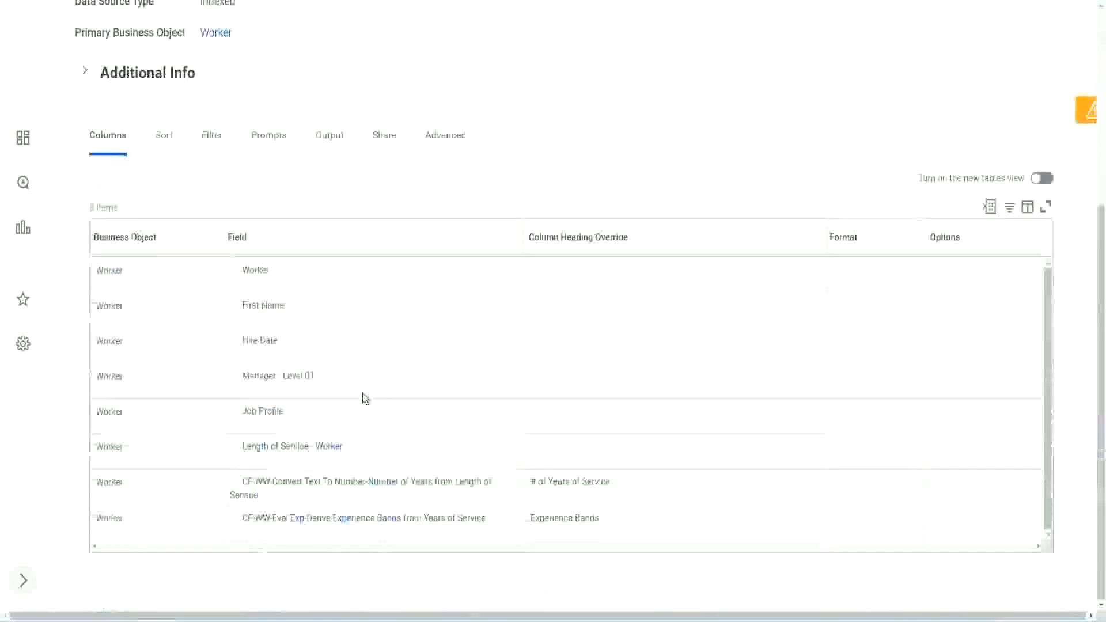
pyautogui.rightClick(300, 524)
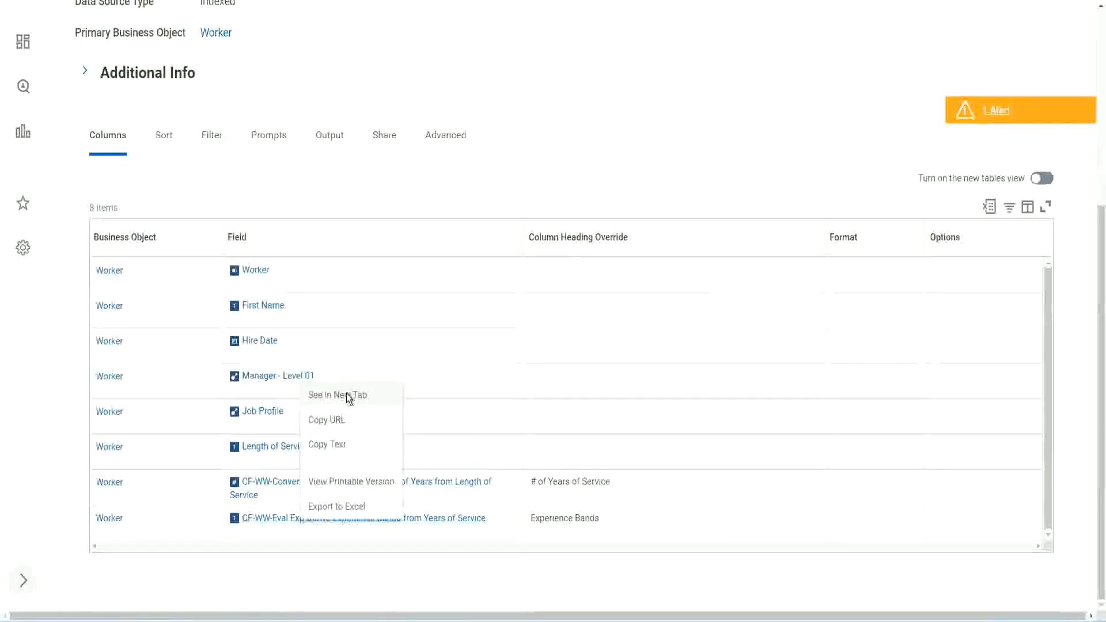
pyautogui.click(348, 392)
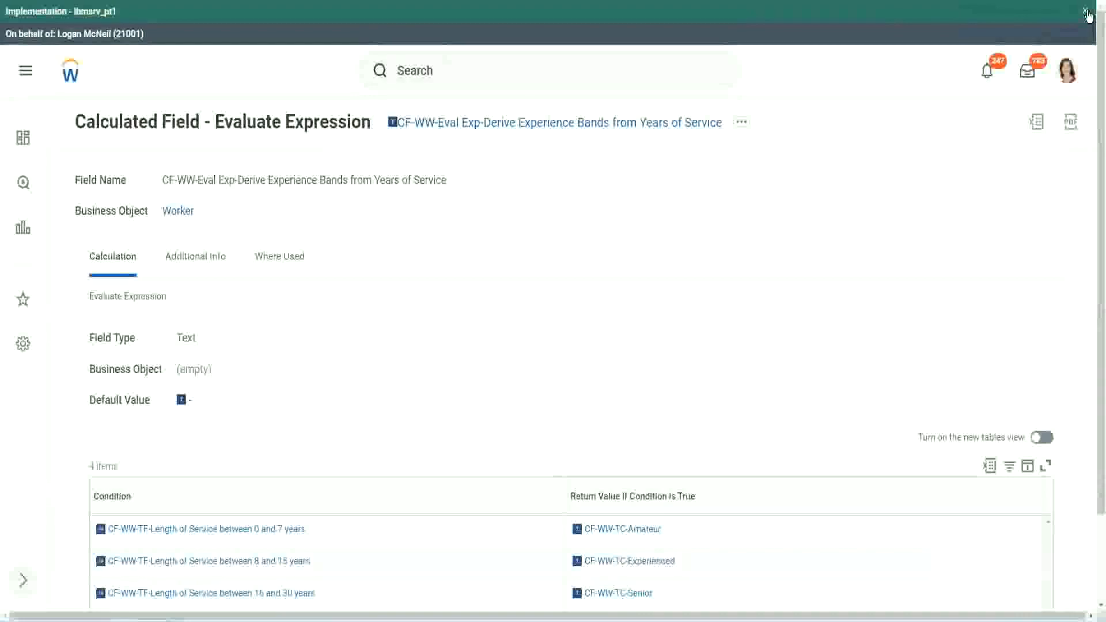
pyautogui.click(1085, 12)
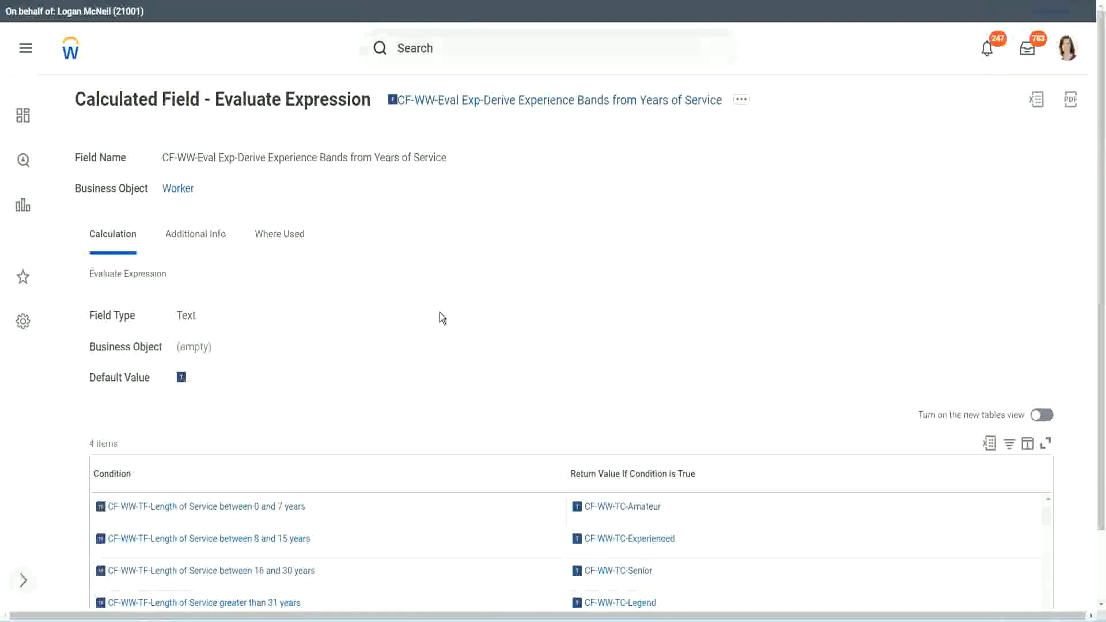
pyautogui.scroll(-2, 461, 307)
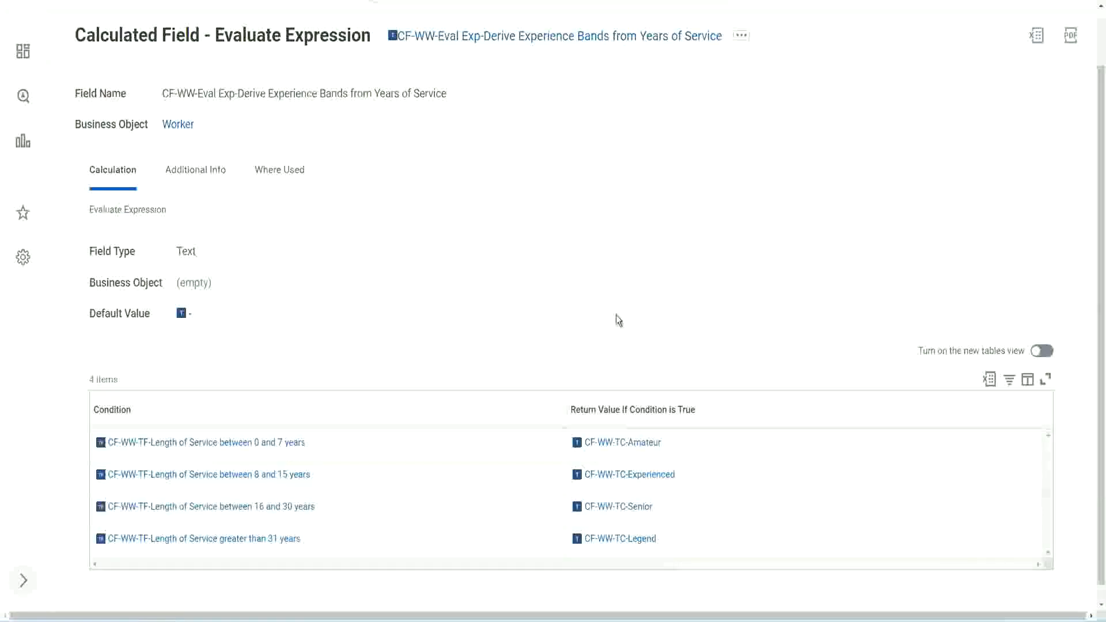
pyautogui.click(502, 407)
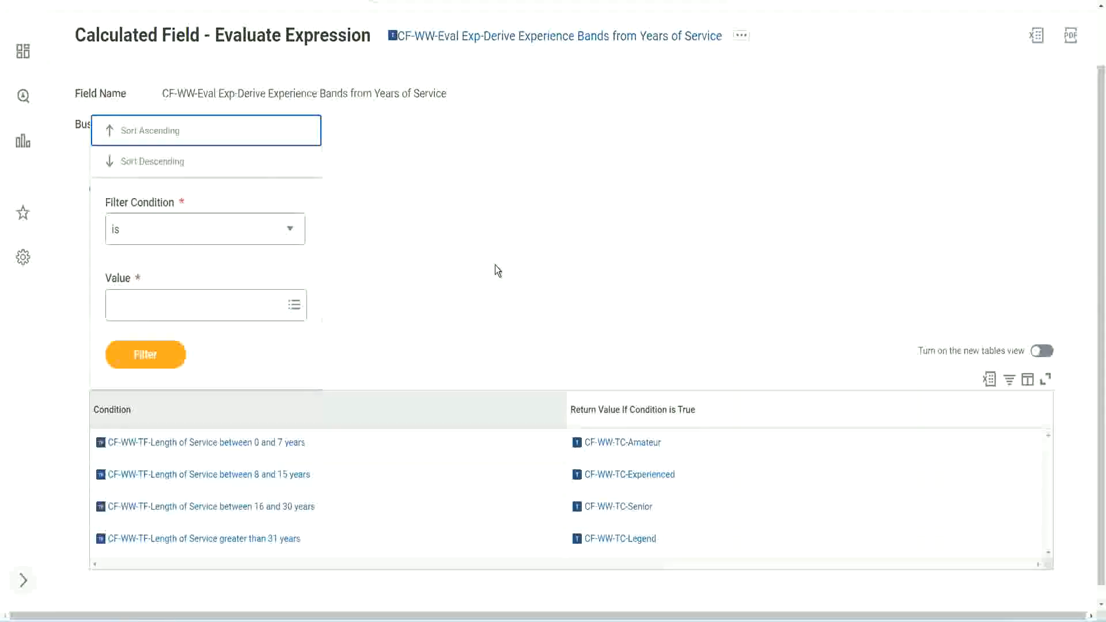
pyautogui.click(493, 265)
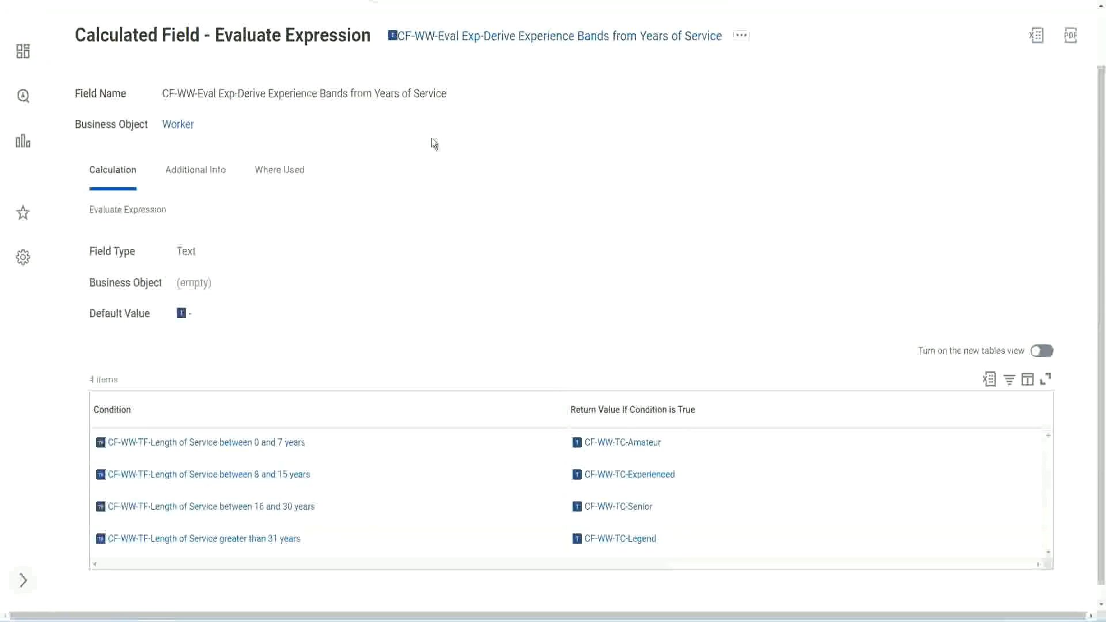
# - Copy the name of the Evaluate Expression calculated field as text
pyautogui.rightClick(488, 39)
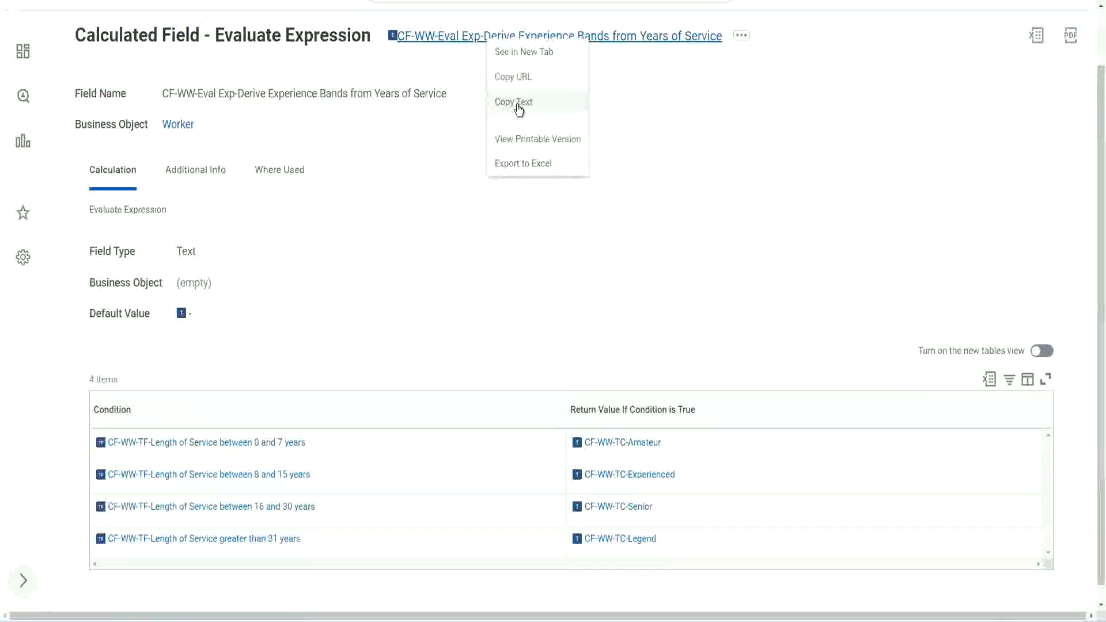
pyautogui.click(519, 103)
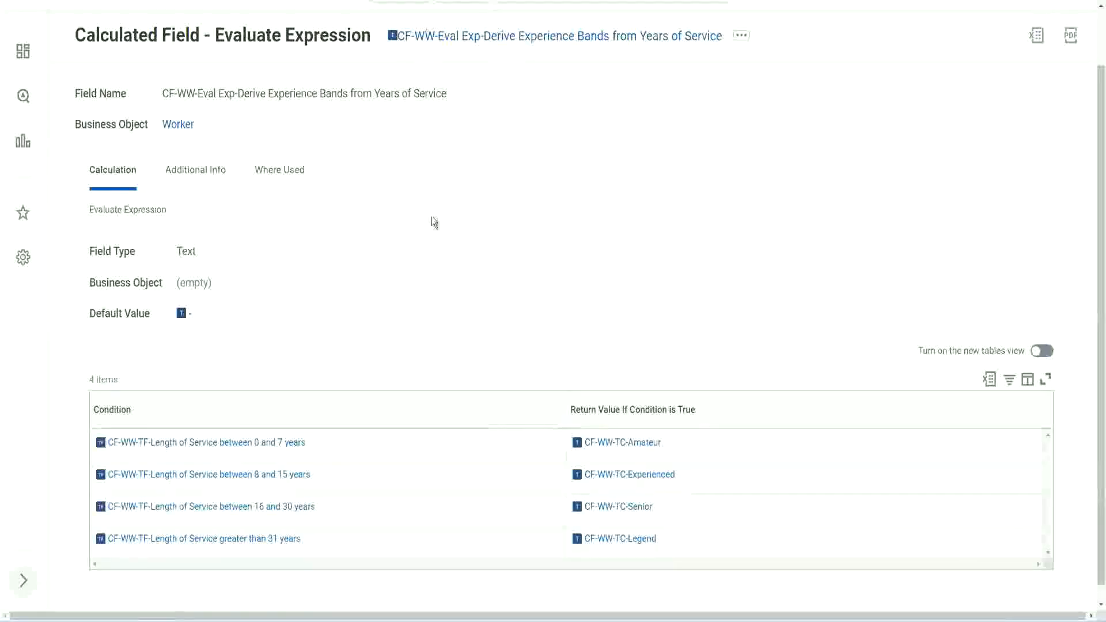
pyautogui.scroll(1, 432, 230)
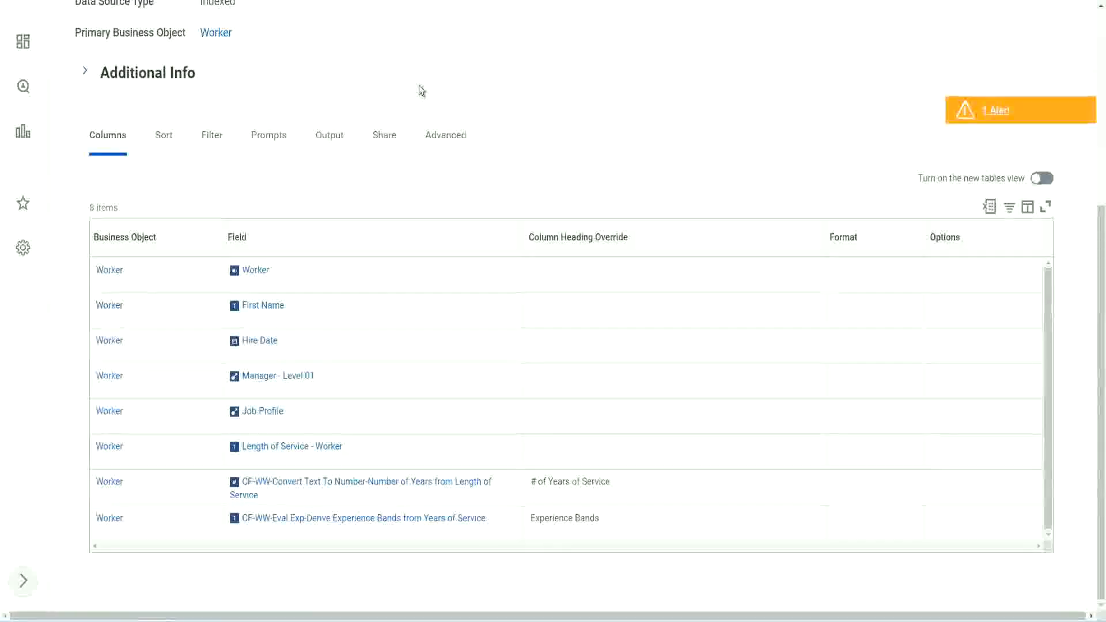
# - Search for "create cal field" from the WW Employee Details report definition and open the Create Calculated Field task
pyautogui.scroll(5, 428, 95)
pyautogui.click(449, 71)
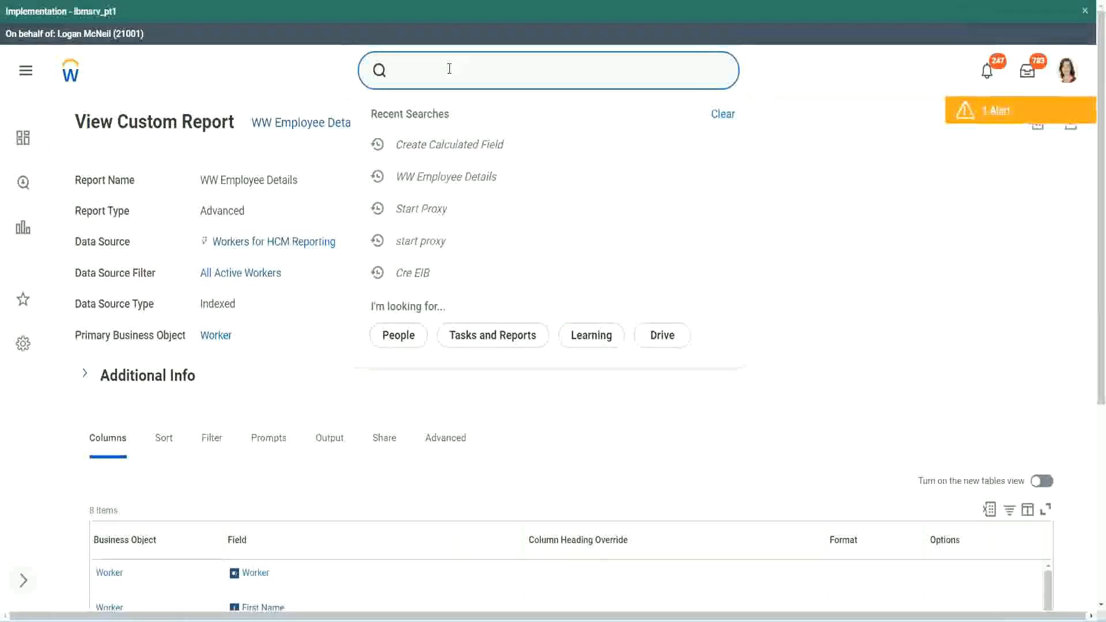
pyautogui.write('create cal field')
pyautogui.click(462, 119)
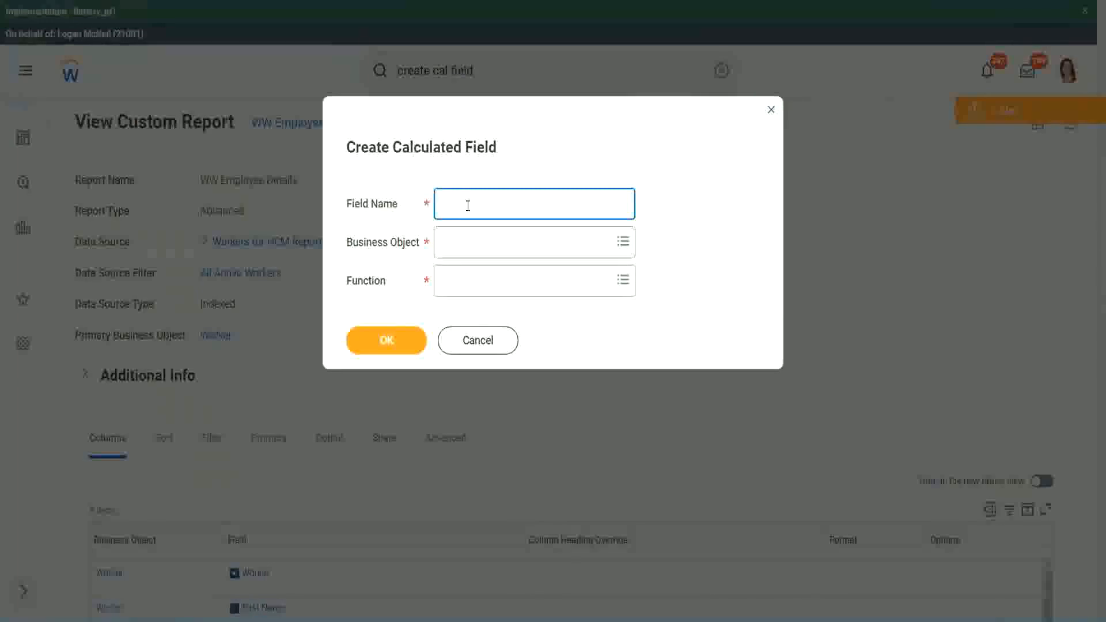
# - Paste the copied name as the new calculated field's name and change its "Eval Exp" part to "Eval Exp Bands"
pyautogui.hotkey('ctrl', 'v')
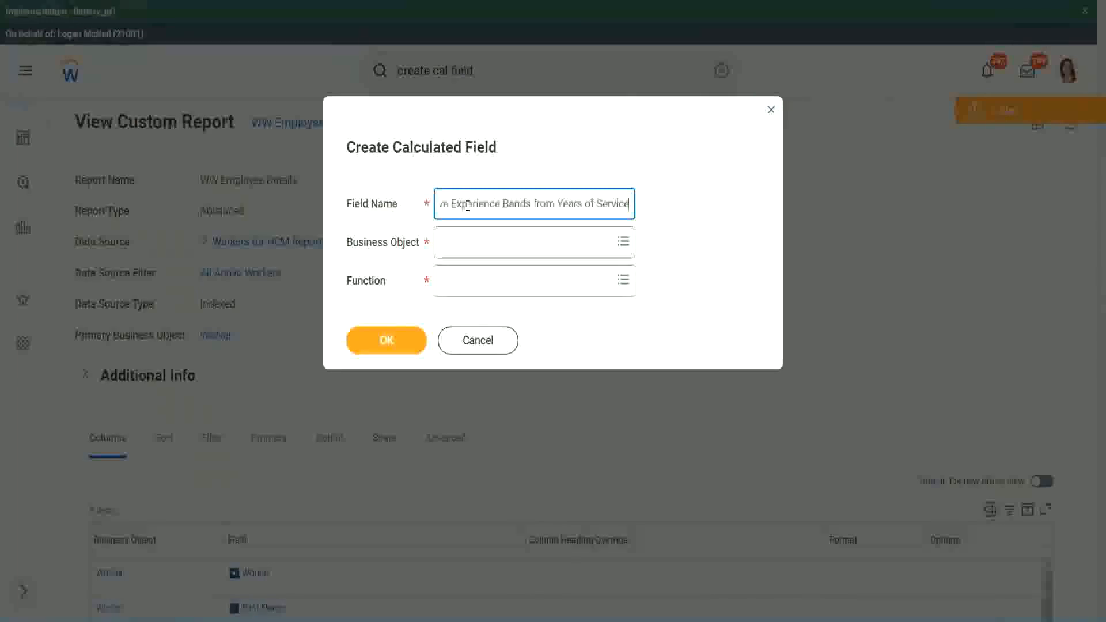
pyautogui.moveTo(502, 205); pyautogui.dragTo(403, 185)
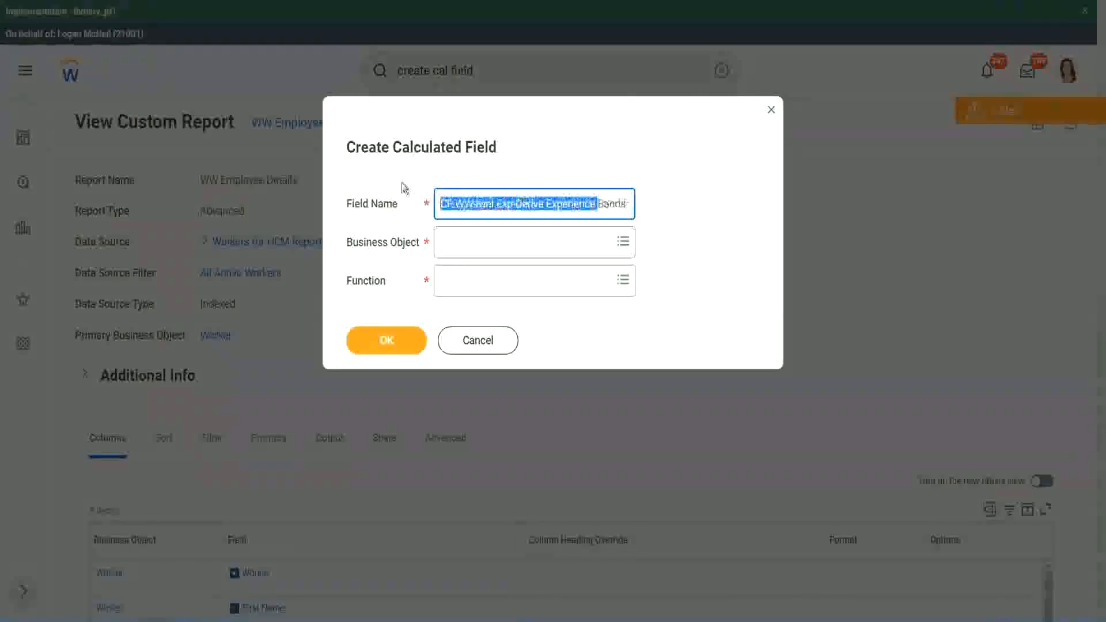
pyautogui.click(503, 206)
pyautogui.doubleClick(504, 205)
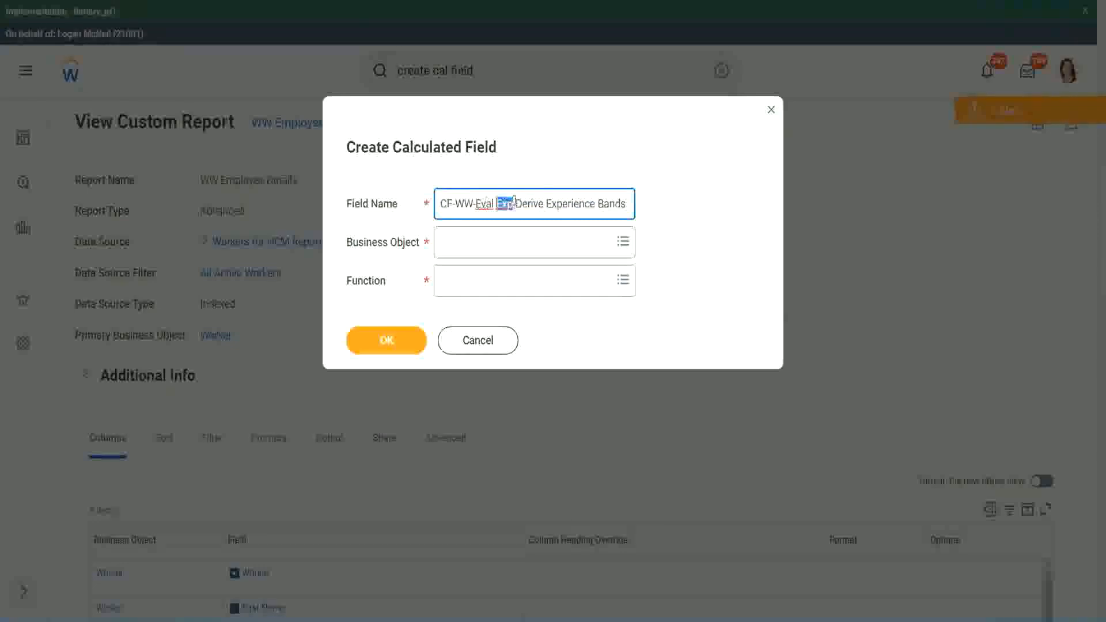
pyautogui.click(512, 202)
pyautogui.write('bands')
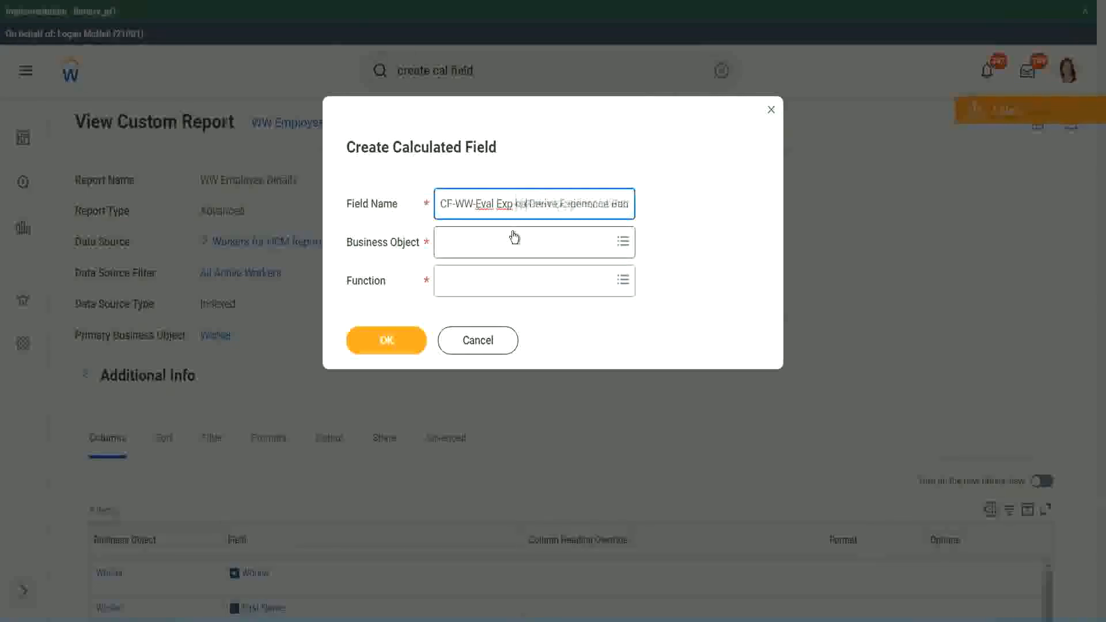
pyautogui.press('Left')
pyautogui.press('Left')
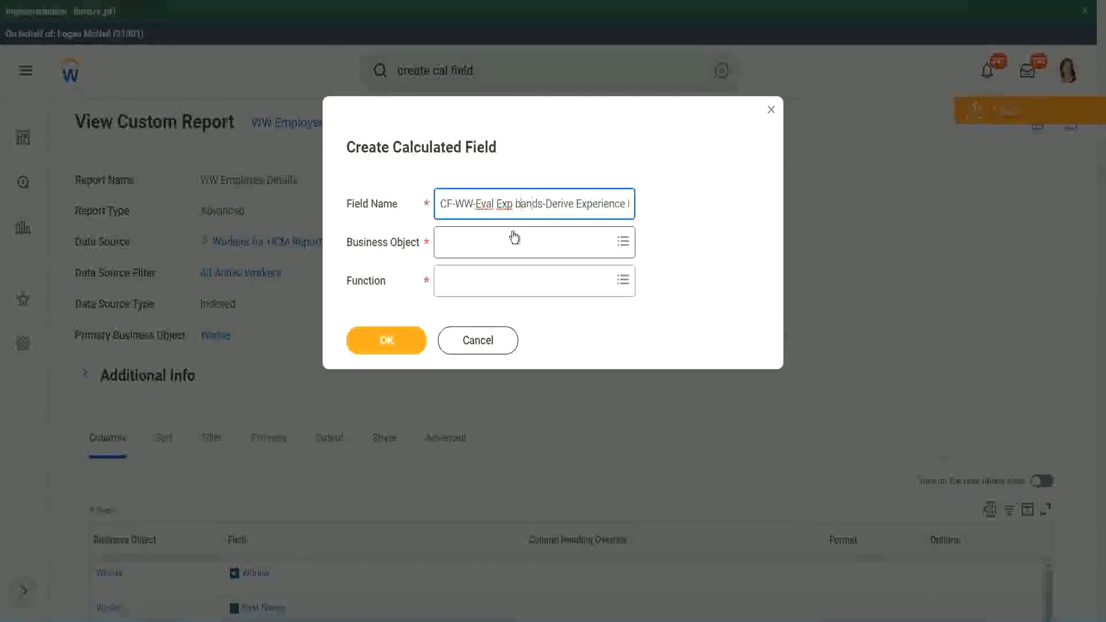
pyautogui.hotkey('shift', 'Left')
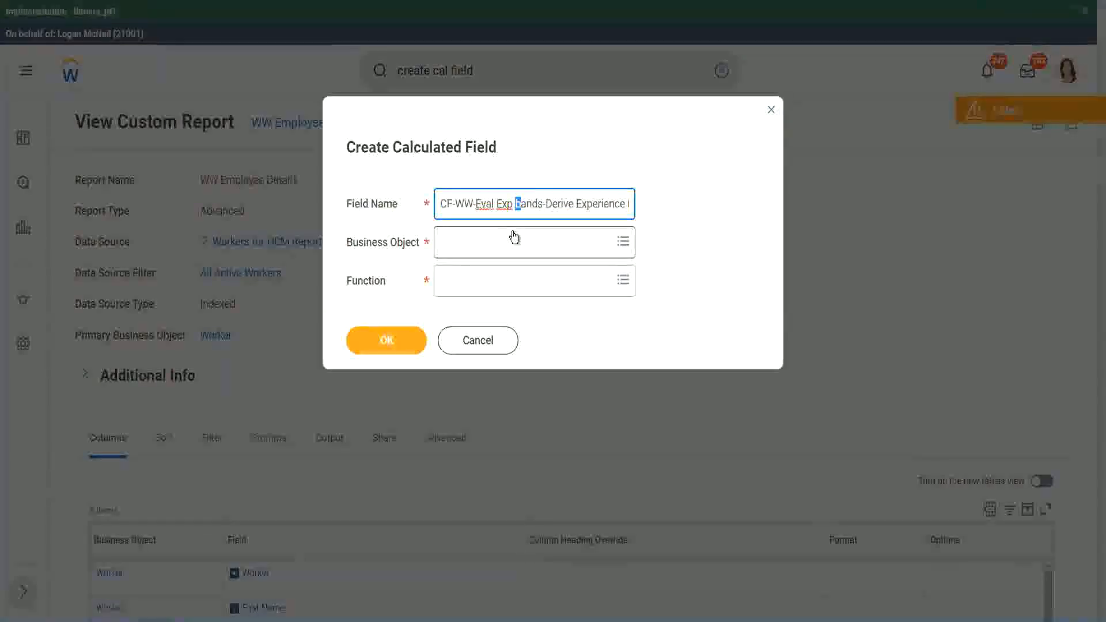
pyautogui.write('B')
pyautogui.press('Right')
pyautogui.press('Right')
pyautogui.press('Right')
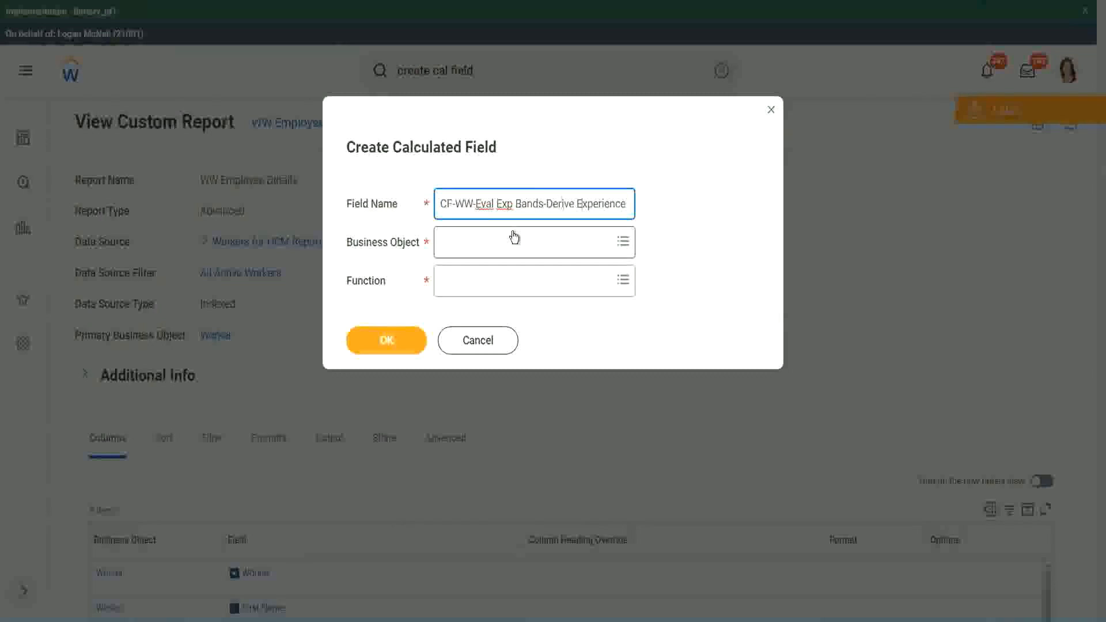
# - Replace "Derive" with "Determine" in the new calculated field's name
pyautogui.press('End')
pyautogui.write('Bands from Years of')
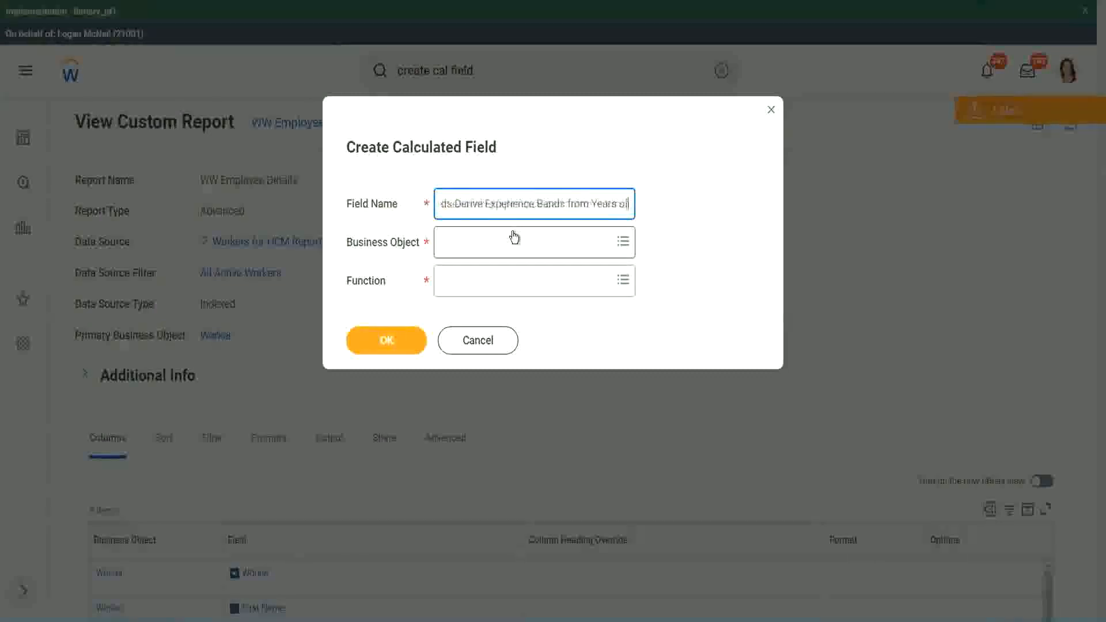
pyautogui.press('Left')
pyautogui.press('Left')
pyautogui.press('Left')
pyautogui.press('Left')
pyautogui.press('Left')
pyautogui.press('Left')
pyautogui.press('Left')
pyautogui.press('Left')
pyautogui.press('Left')
pyautogui.press('Left')
pyautogui.press('Left')
pyautogui.press('Left')
pyautogui.press('Left')
pyautogui.press('Left')
pyautogui.press('Left')
pyautogui.press('Left')
pyautogui.press('Left')
pyautogui.press('Left')
pyautogui.press('Left')
pyautogui.press('Left')
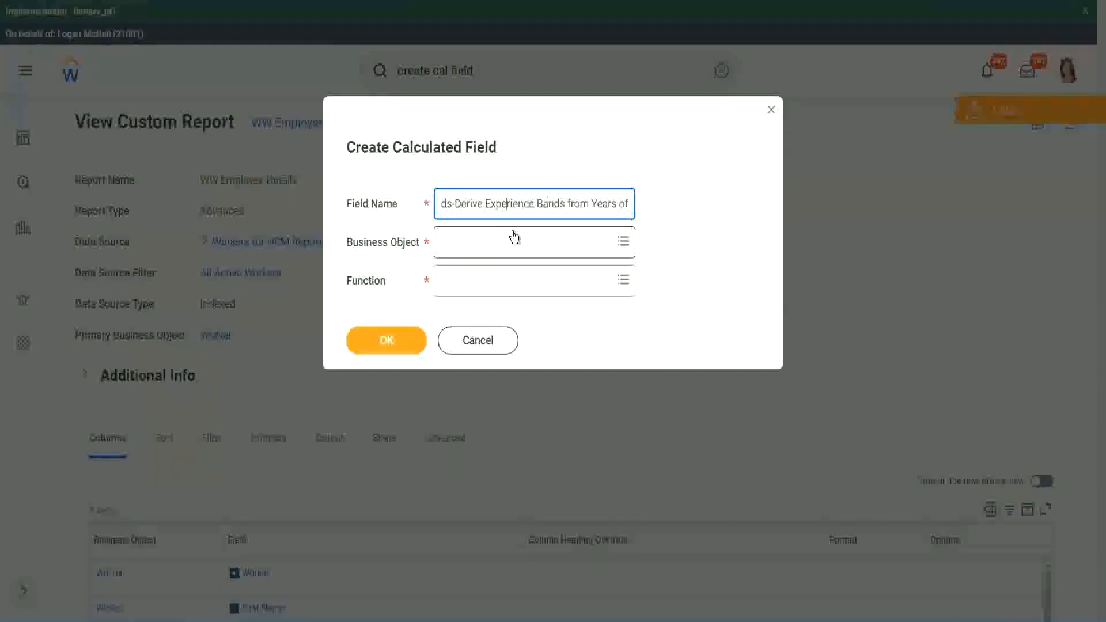
pyautogui.press('Left')
pyautogui.press('Left')
pyautogui.hotkey('shift', 'Left')
pyautogui.hotkey('shift', 'Left')
pyautogui.hotkey('shift', 'Left')
pyautogui.hotkey('shift', 'Left')
pyautogui.hotkey('shift', 'Left')
pyautogui.hotkey('shift', 'Left')
pyautogui.write('Determine')
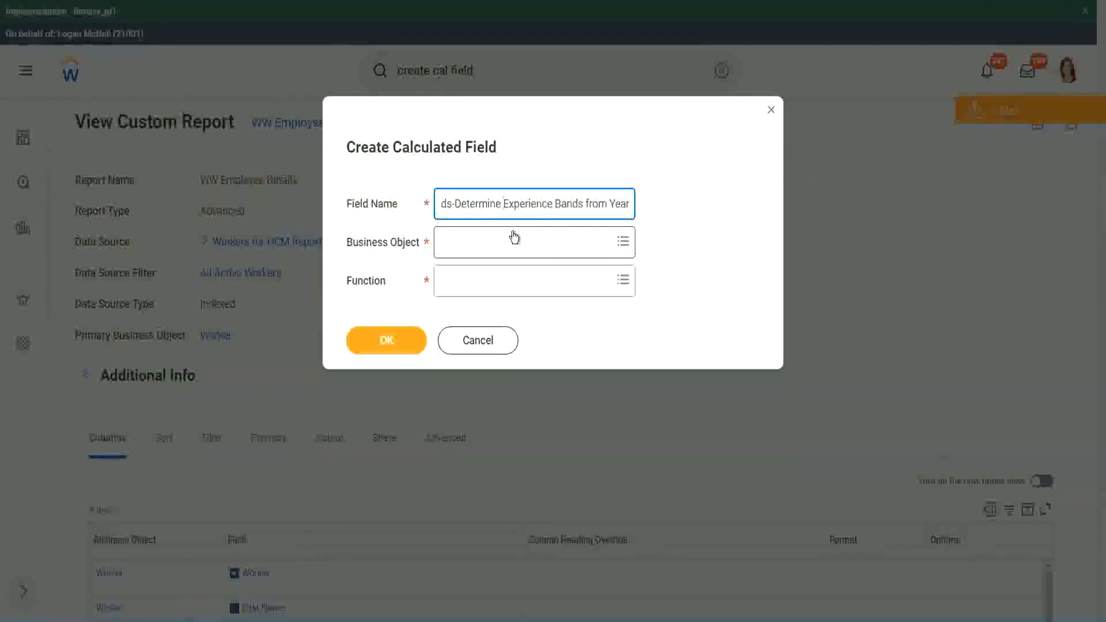
pyautogui.press('Right')
pyautogui.press('Right')
pyautogui.press('Right')
pyautogui.press('Right')
pyautogui.press('Right')
pyautogui.press('Right')
pyautogui.press('Right')
pyautogui.press('Right')
pyautogui.press('Right')
pyautogui.press('Right')
pyautogui.press('Right')
pyautogui.press('Right')
pyautogui.press('Right')
pyautogui.press('Right')
pyautogui.press('Right')
pyautogui.press('Right')
pyautogui.press('Right')
pyautogui.press('Right')
pyautogui.press('Right')
pyautogui.press('Right')
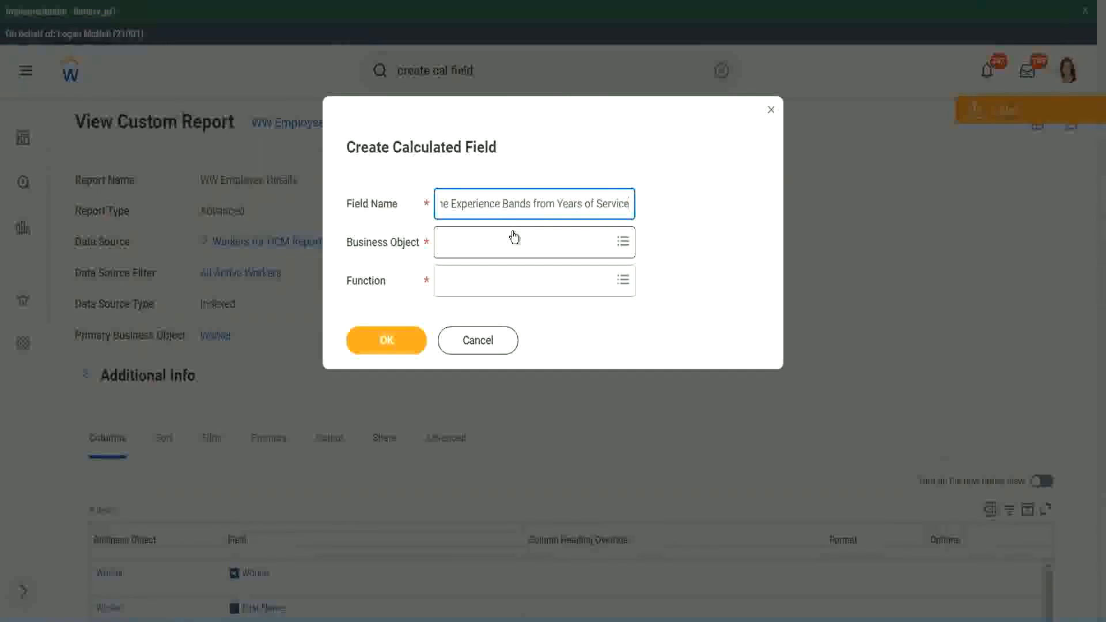
# - Set the business object to Worker and the function to Evaluate Expression Band
pyautogui.click(491, 243)
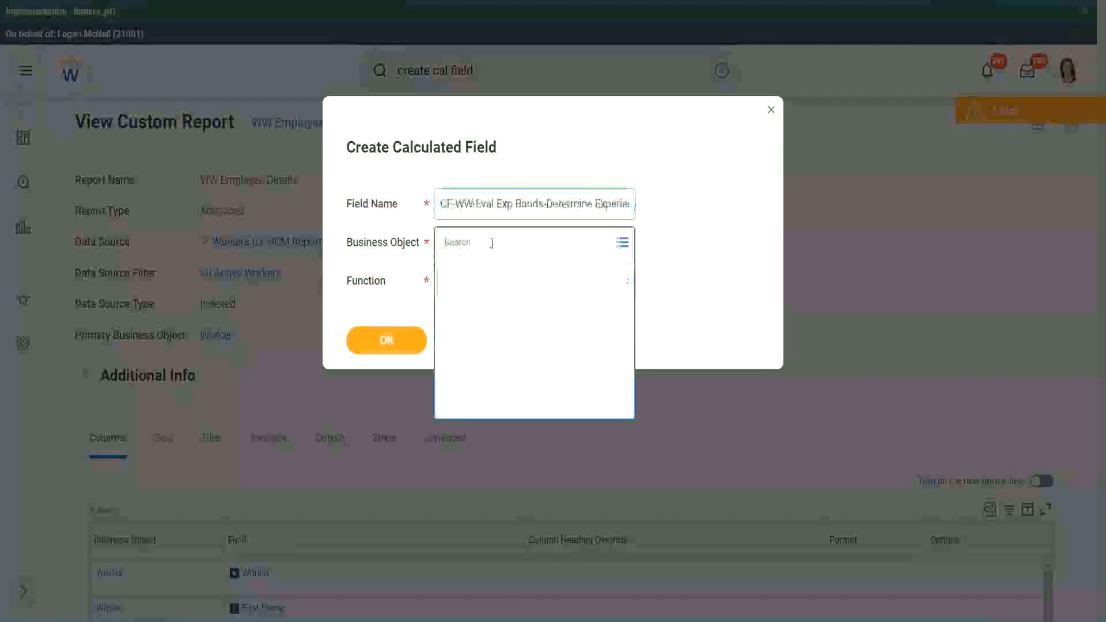
pyautogui.write('worker')
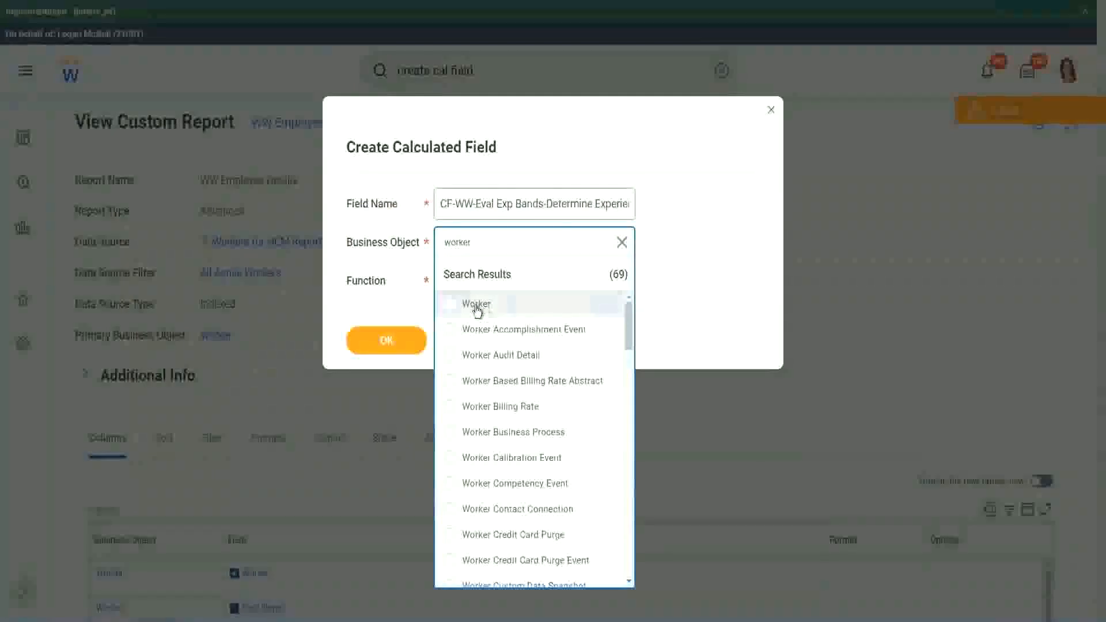
pyautogui.click(476, 305)
pyautogui.click(468, 279)
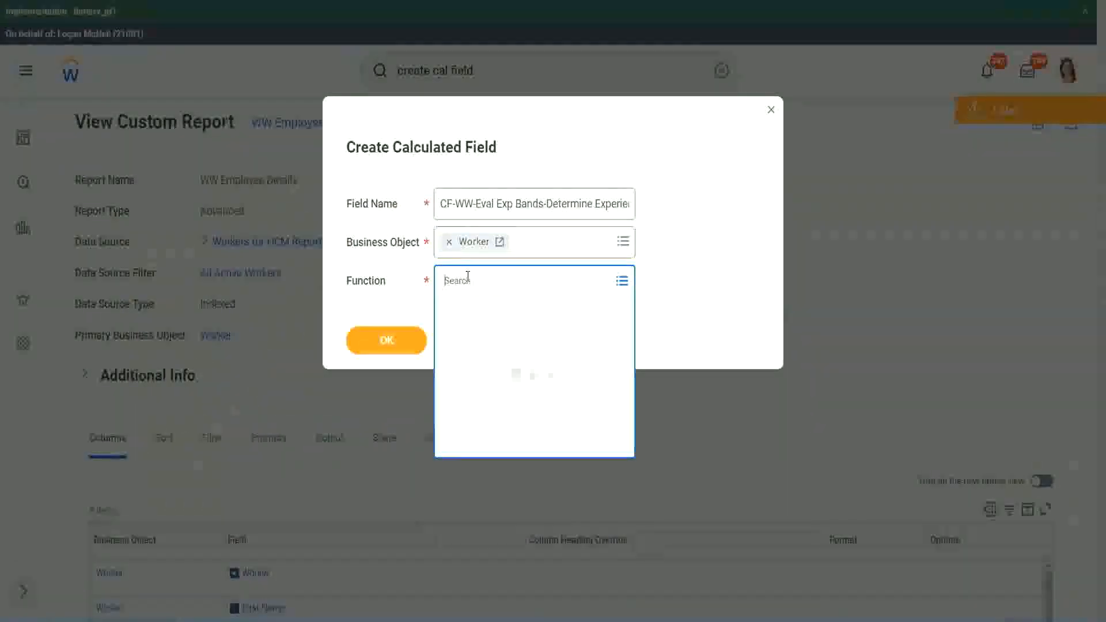
pyautogui.write('eval exp')
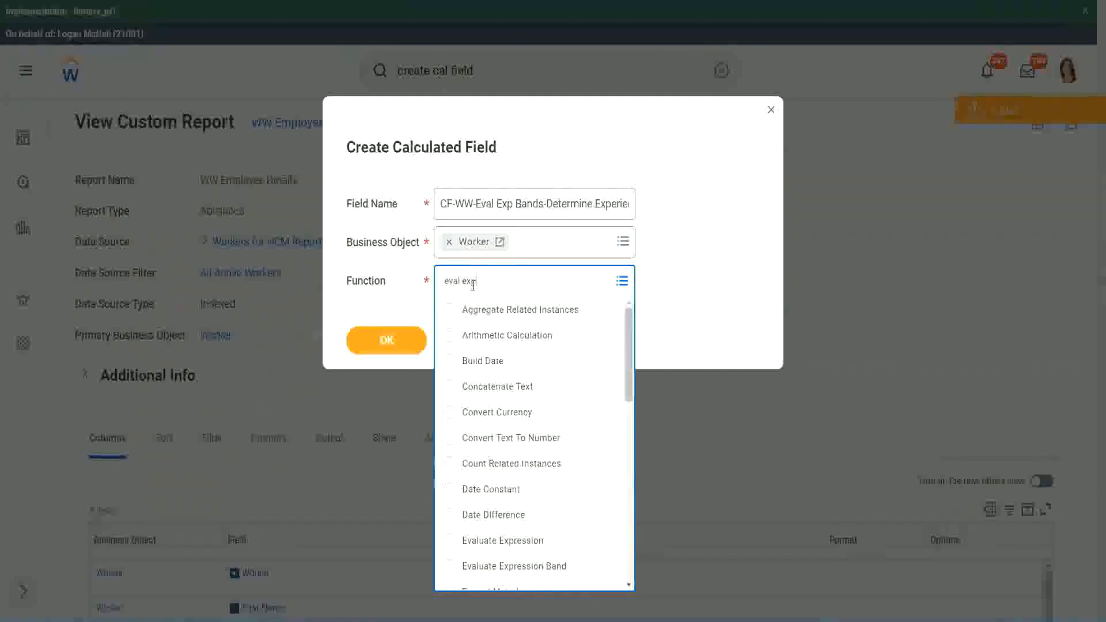
pyautogui.press('Return')
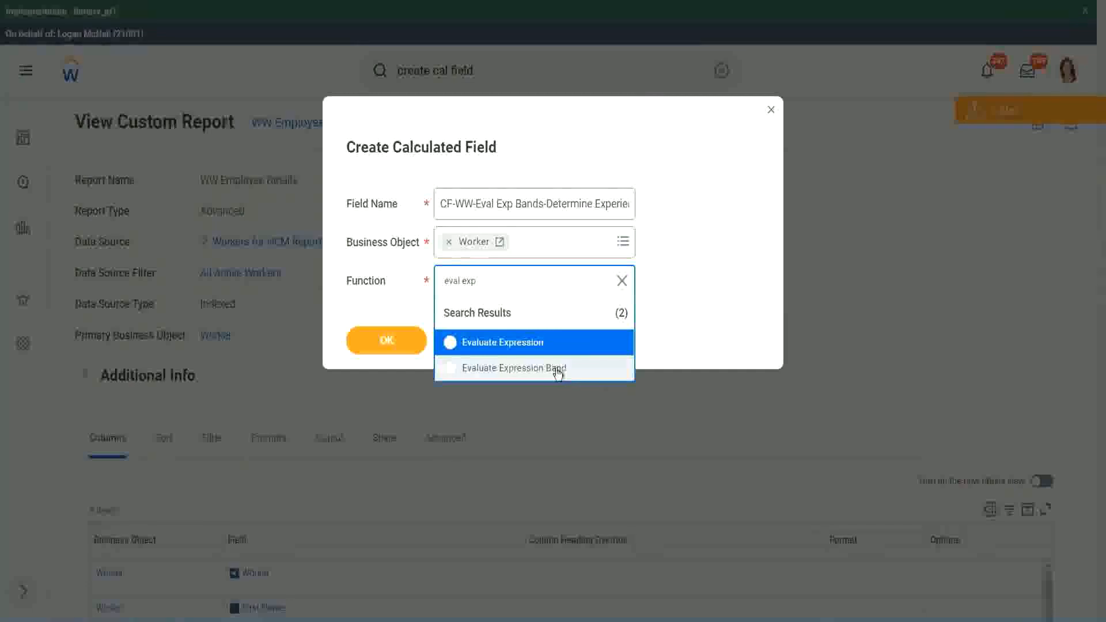
pyautogui.click(558, 372)
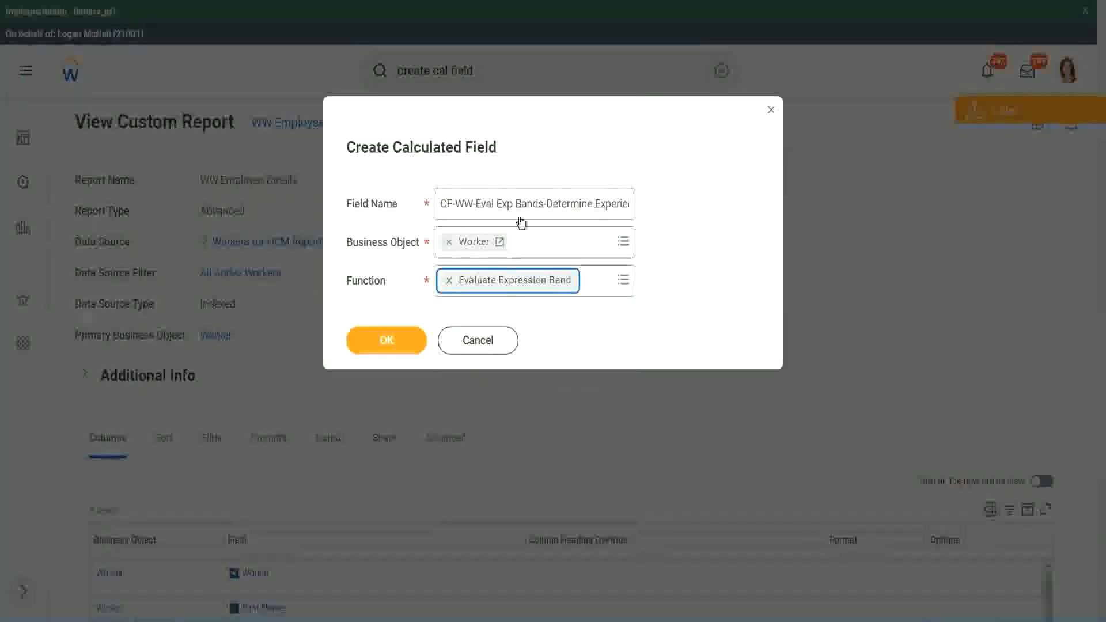
# - Correct "Bands" to "Band" after "Eval Exp" in the field name and proceed to the calculated field's definition
pyautogui.click(542, 202)
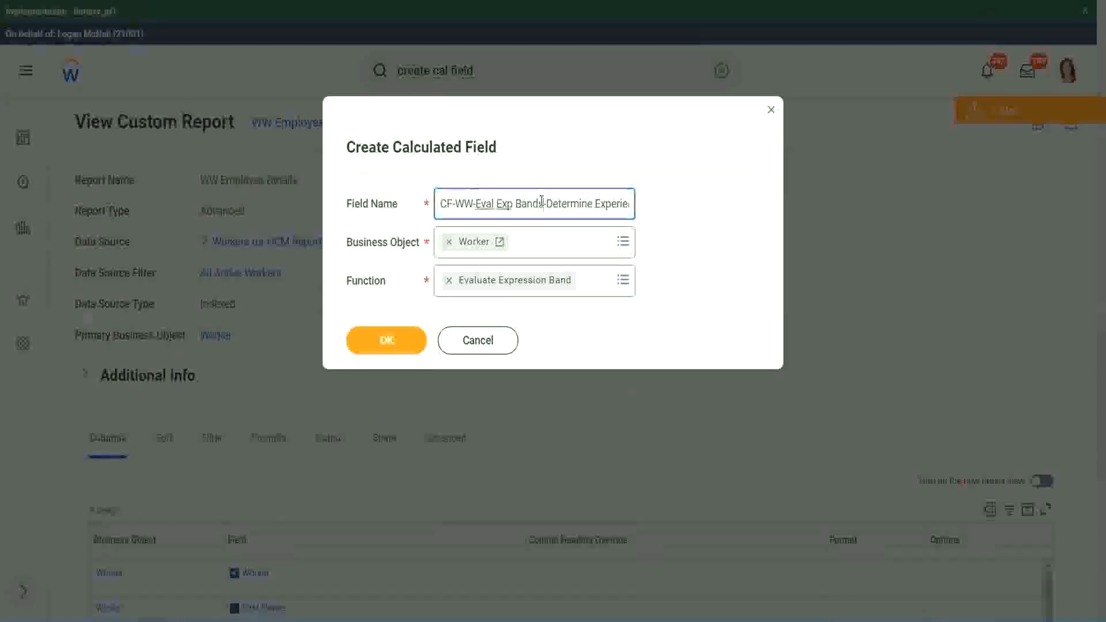
pyautogui.press('BackSpace')
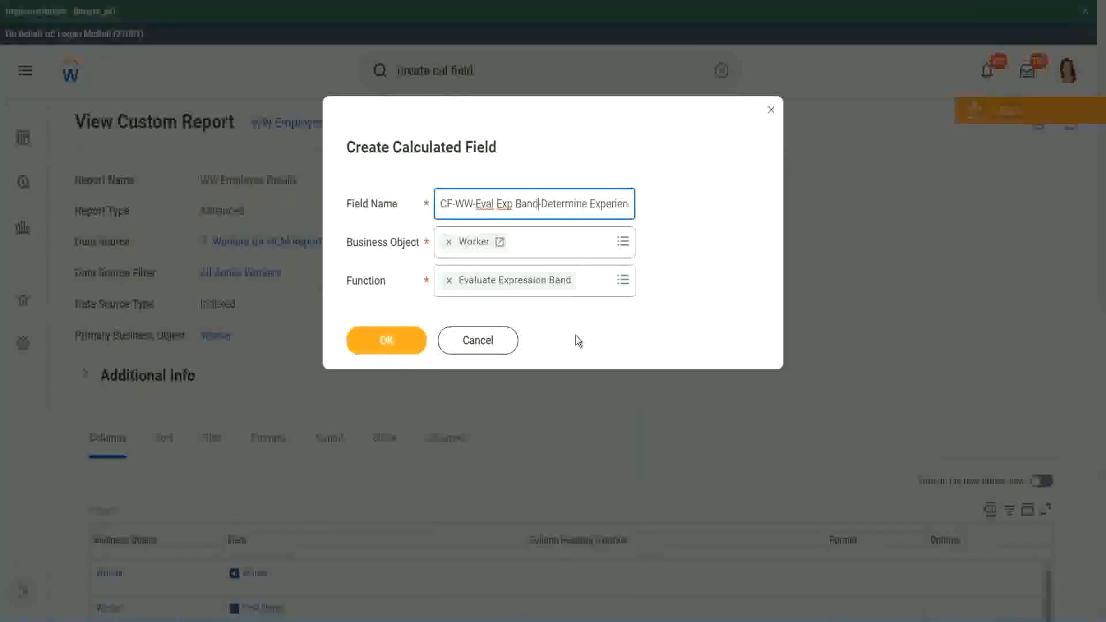
pyautogui.click(392, 343)
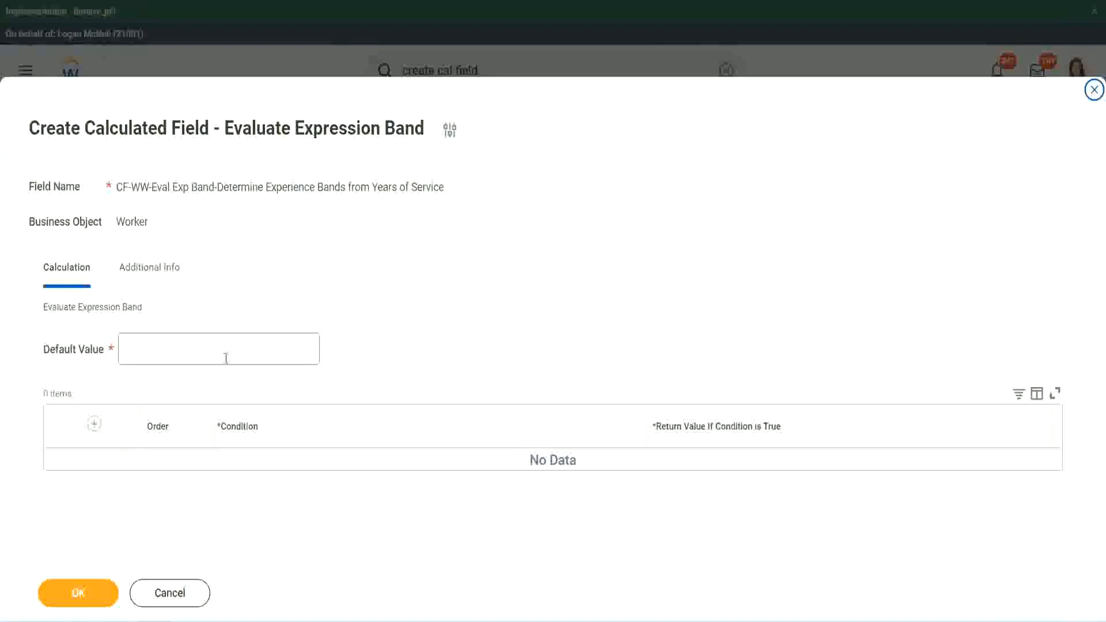
# - Set the default value to "-" and add the first condition row
pyautogui.click(160, 356)
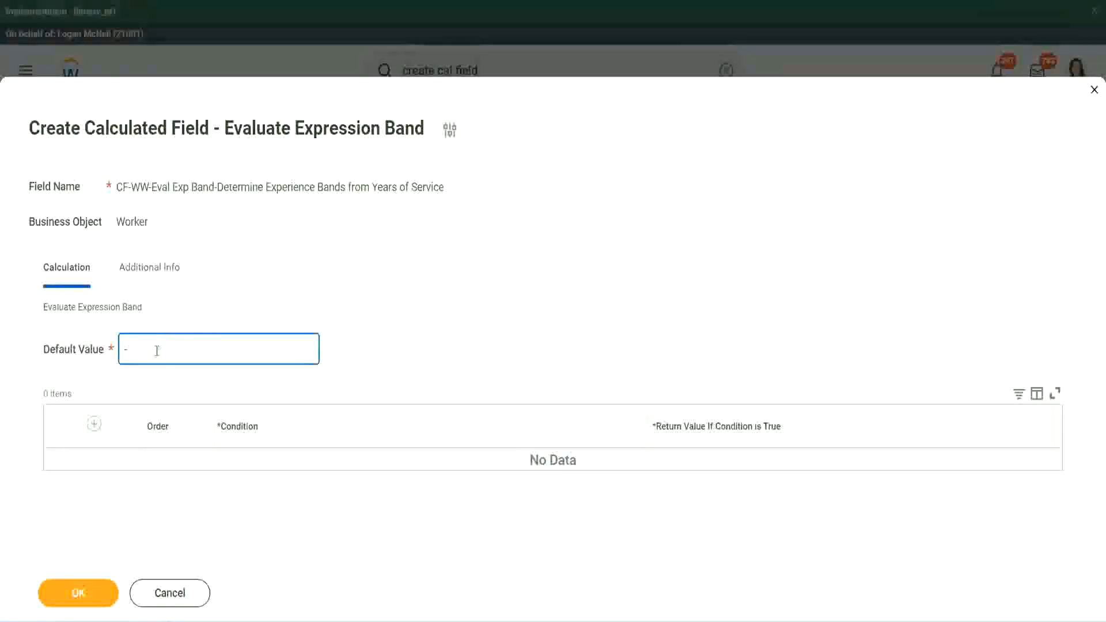
pyautogui.click(94, 425)
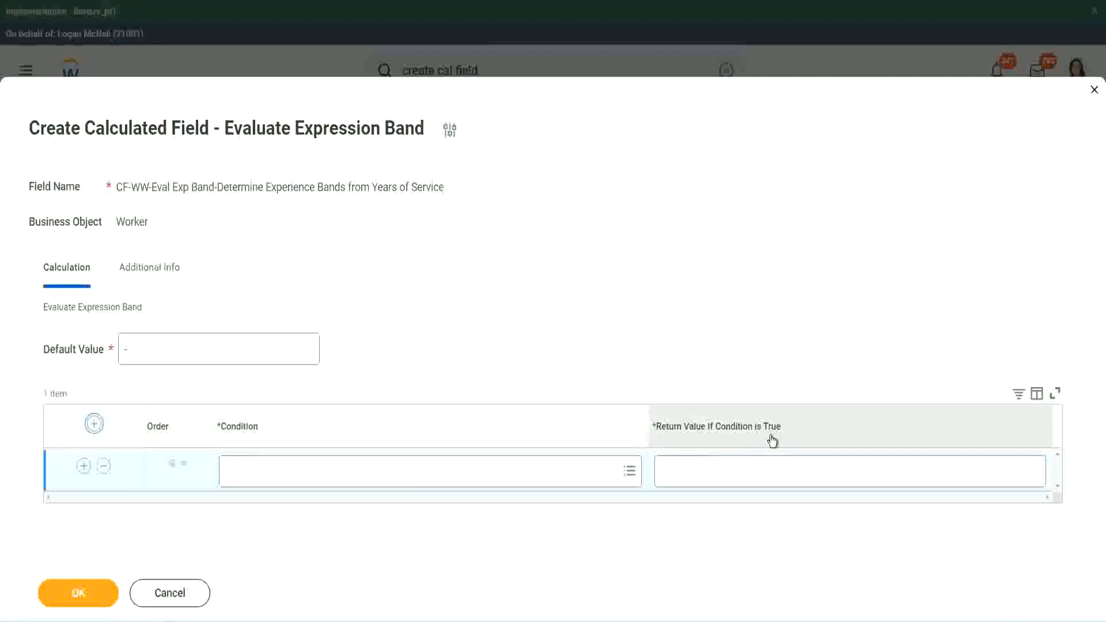
pyautogui.click(720, 470)
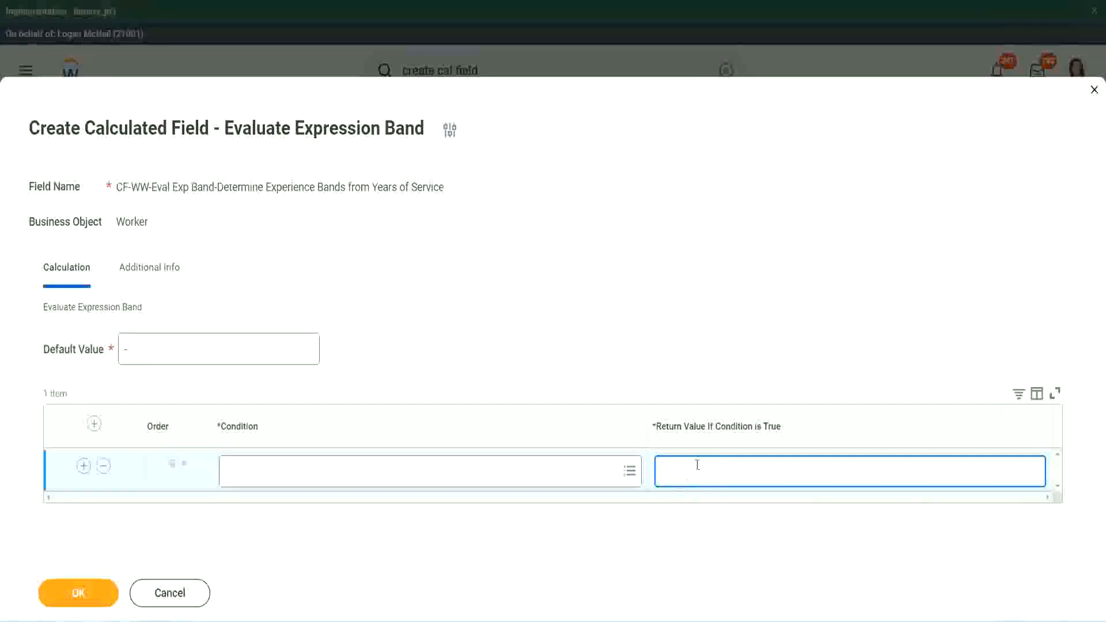
pyautogui.write('adkjdjaidjaijdiaj')
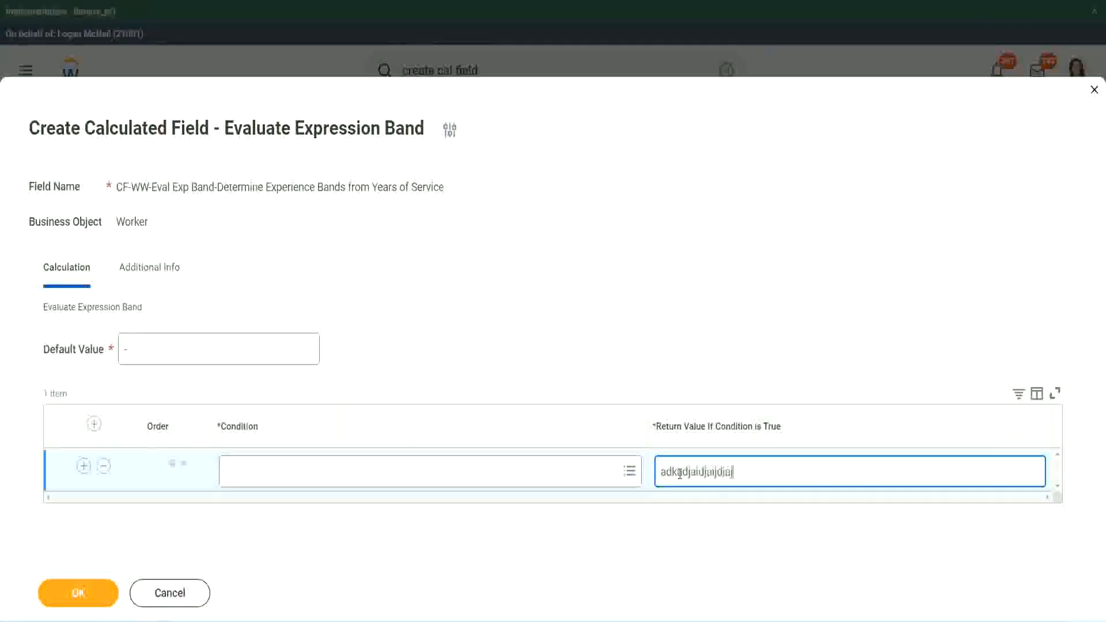
pyautogui.press('BackSpace')
pyautogui.press('BackSpace')
pyautogui.press('BackSpace')
pyautogui.press('BackSpace')
pyautogui.press('BackSpace')
pyautogui.press('BackSpace')
pyautogui.press('BackSpace')
pyautogui.press('BackSpace')
pyautogui.press('BackSpace')
pyautogui.press('BackSpace')
pyautogui.press('BackSpace')
pyautogui.press('BackSpace')
pyautogui.press('BackSpace')
pyautogui.press('BackSpace')
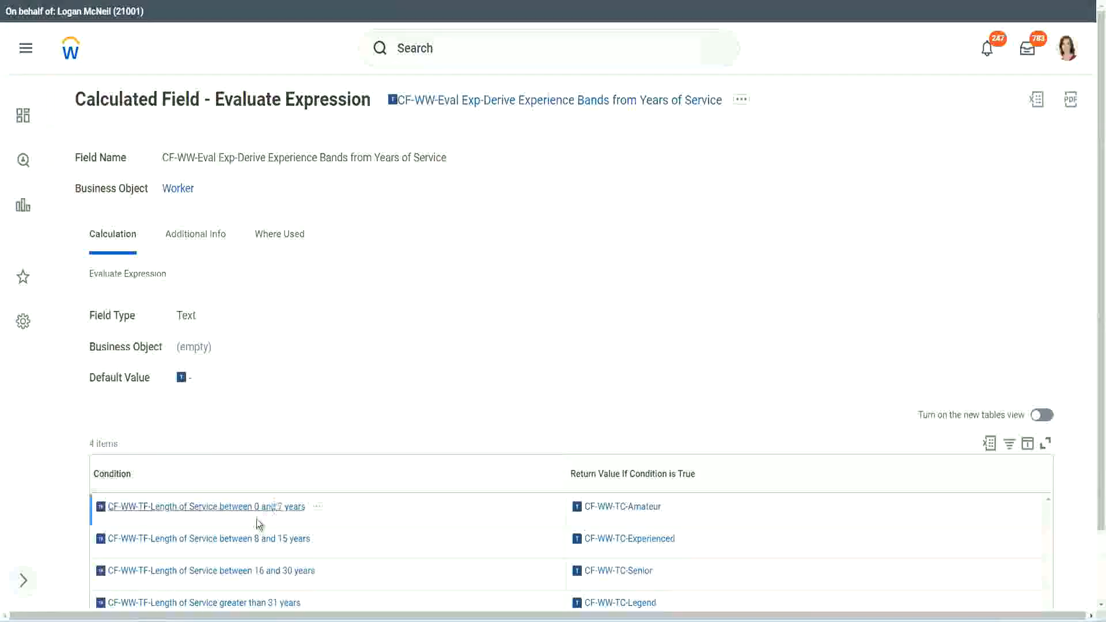
# - Copy the CF-WW-TF-Length of Service between 0 and 7 years condition from the existing field into the first row and enter the return value Amateur
pyautogui.rightClick(256, 518)
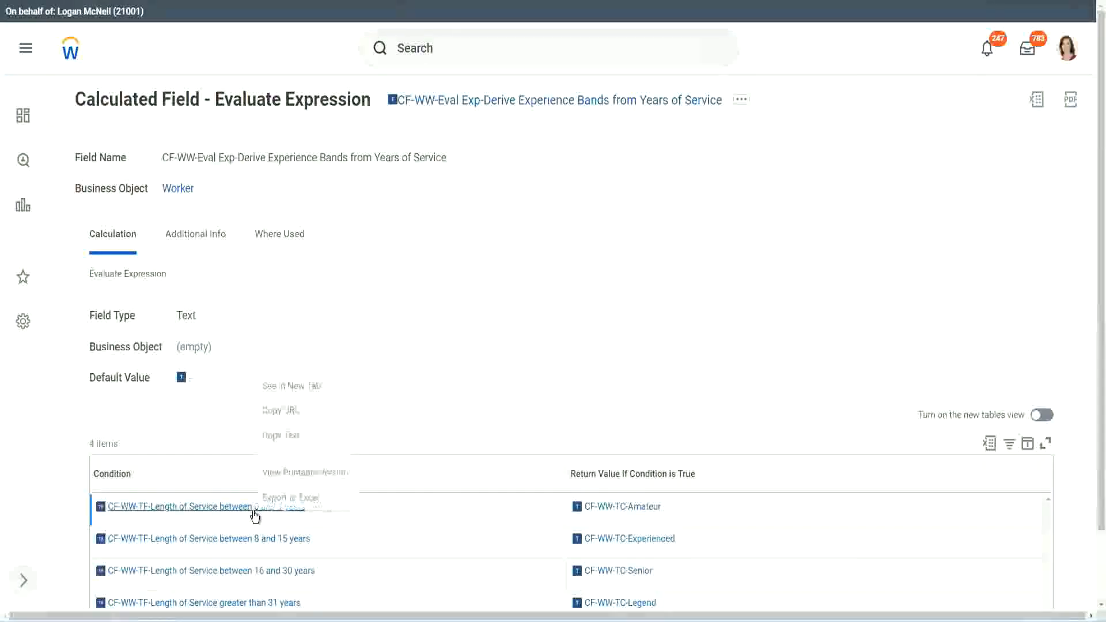
pyautogui.click(299, 436)
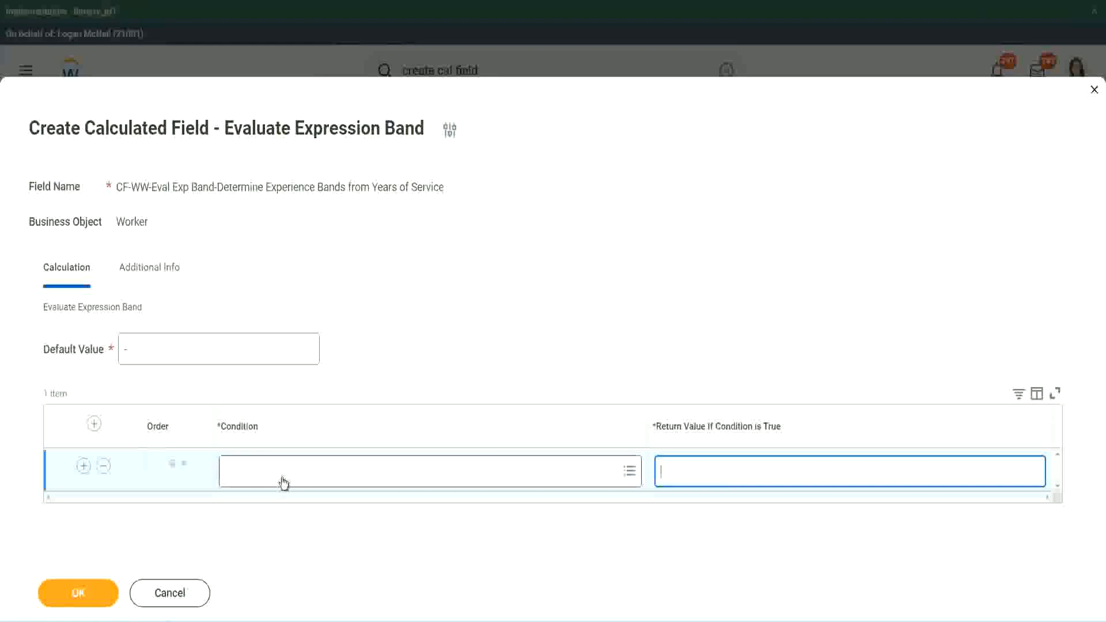
pyautogui.click(279, 478)
pyautogui.hotkey('ctrl', 'v')
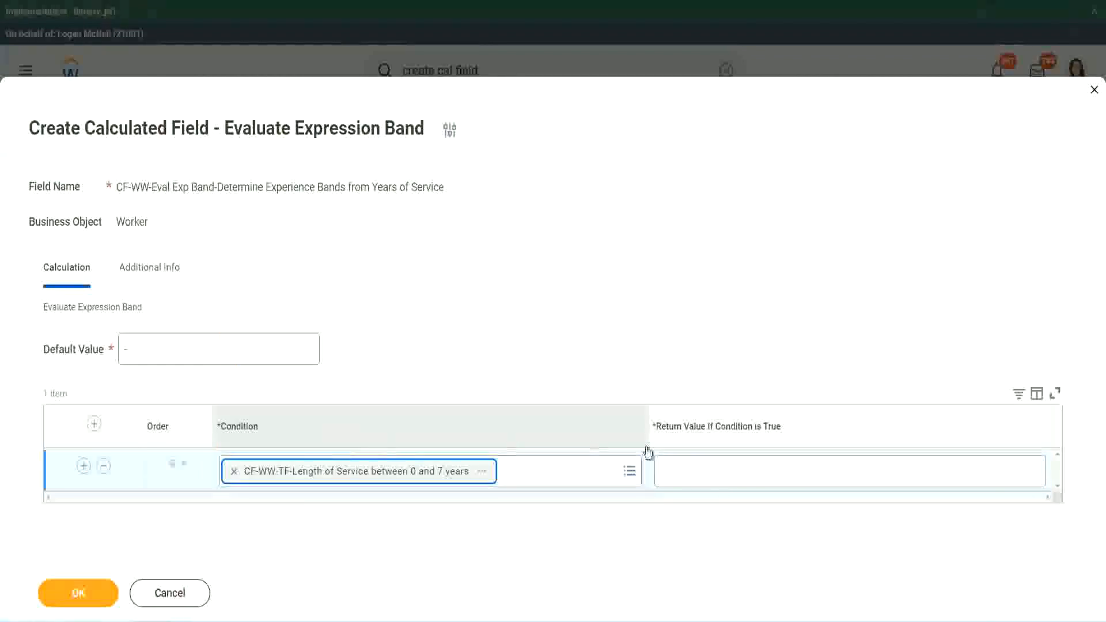
pyautogui.click(700, 461)
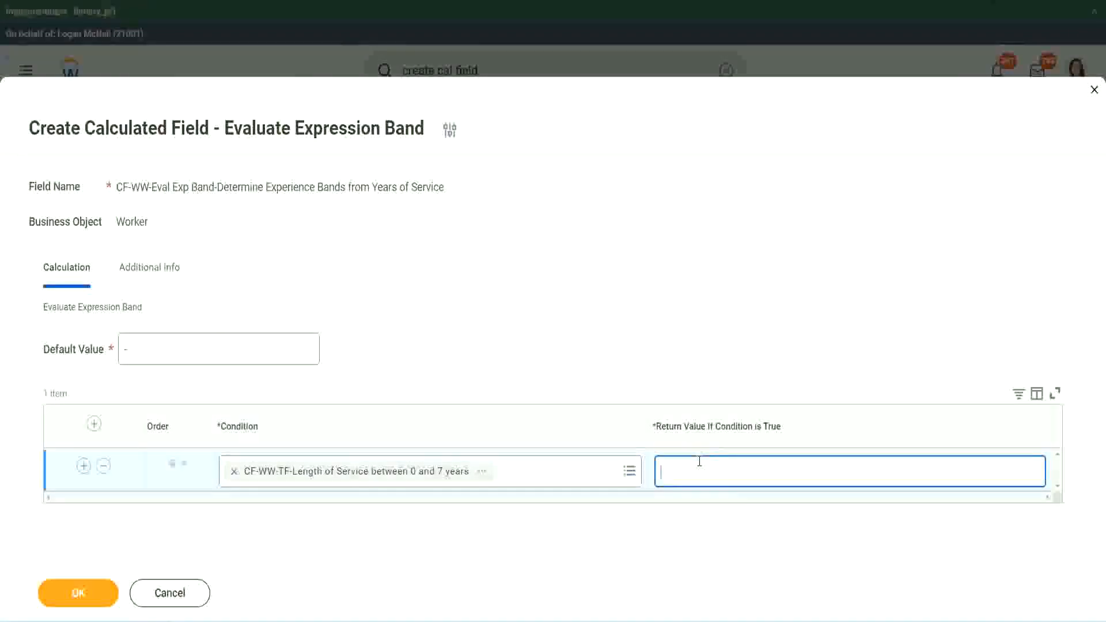
pyautogui.write('Amateur')
# - Add three more condition rows below the Amateur row
pyautogui.click(83, 465)
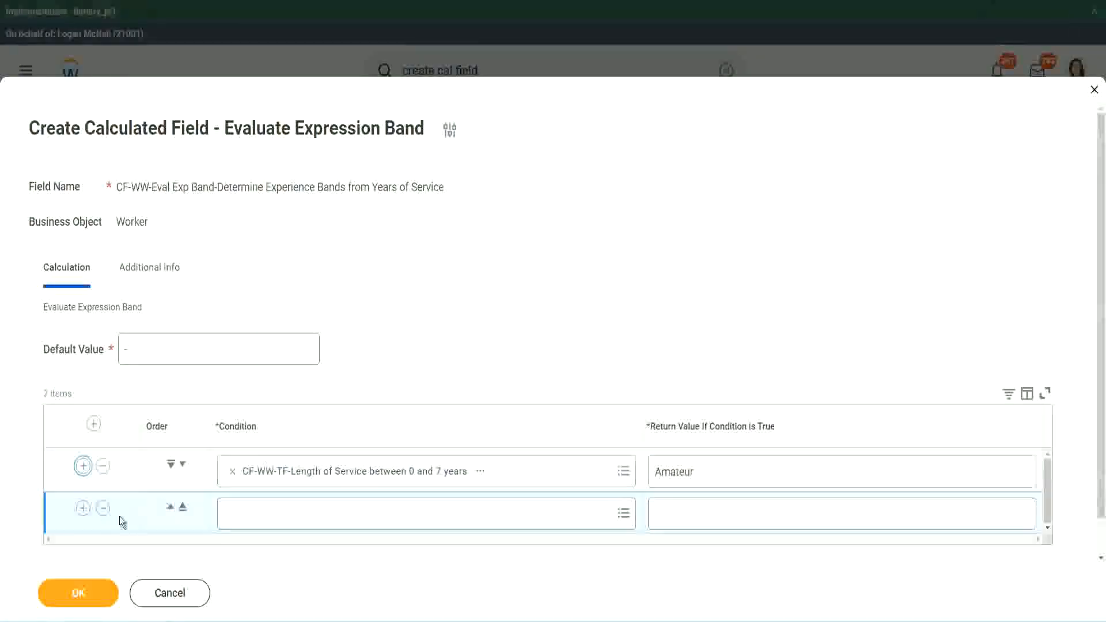
pyautogui.click(83, 508)
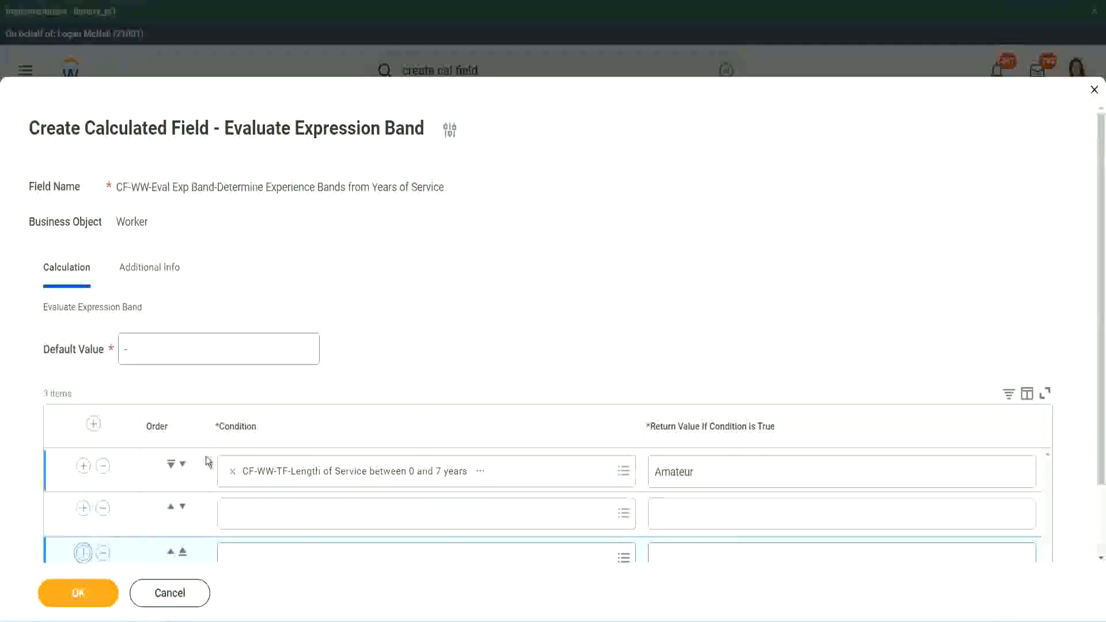
pyautogui.scroll(-2, 196, 463)
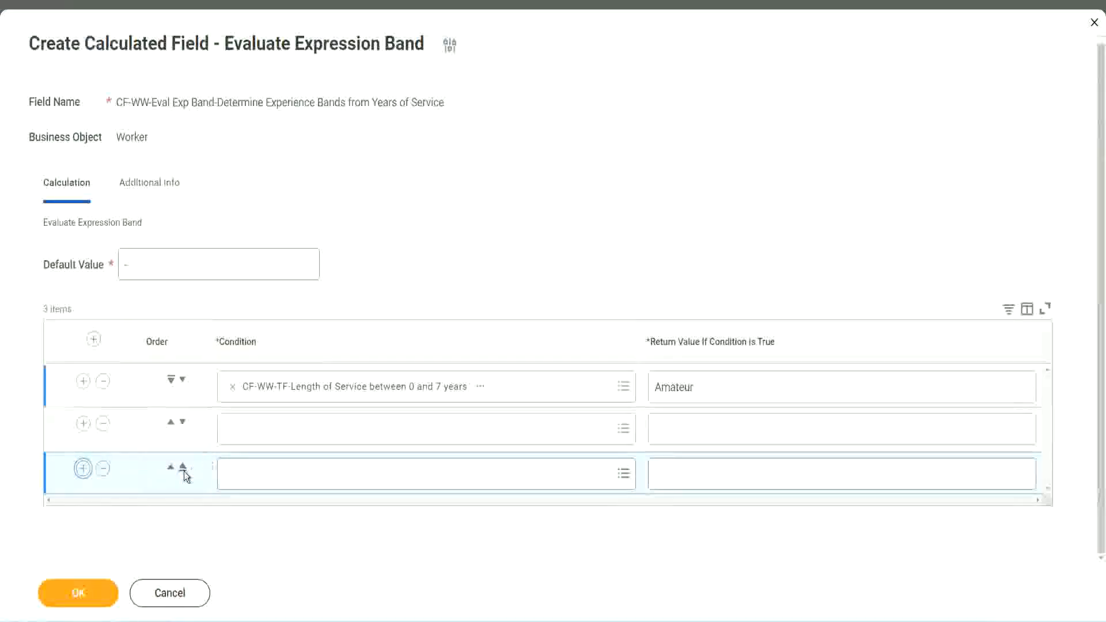
pyautogui.click(83, 468)
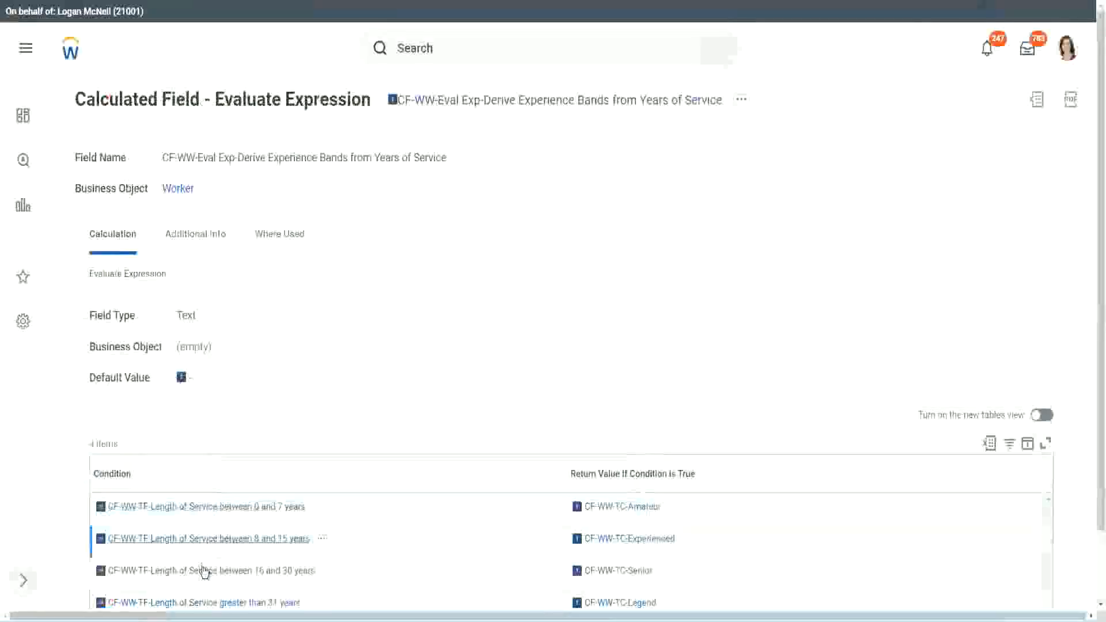
# - Copy the CF-WW-TF-Length of Service between 16 and 30 years condition from the existing field and place it in the third condition row
pyautogui.rightClick(203, 569)
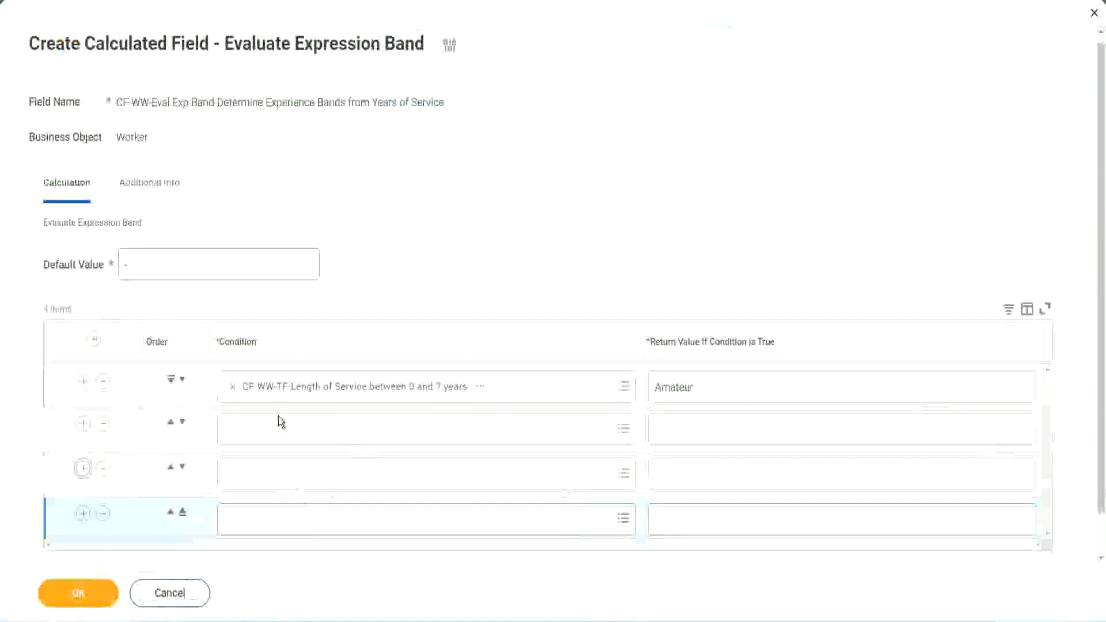
pyautogui.click(283, 424)
pyautogui.hotkey('ctrl', 'v')
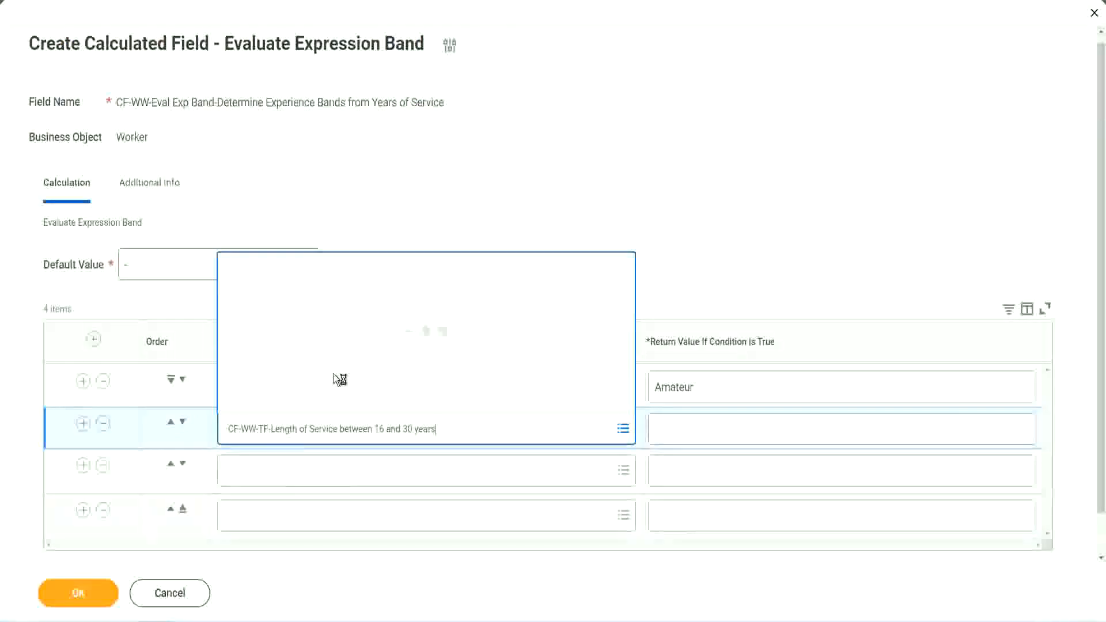
pyautogui.click(182, 422)
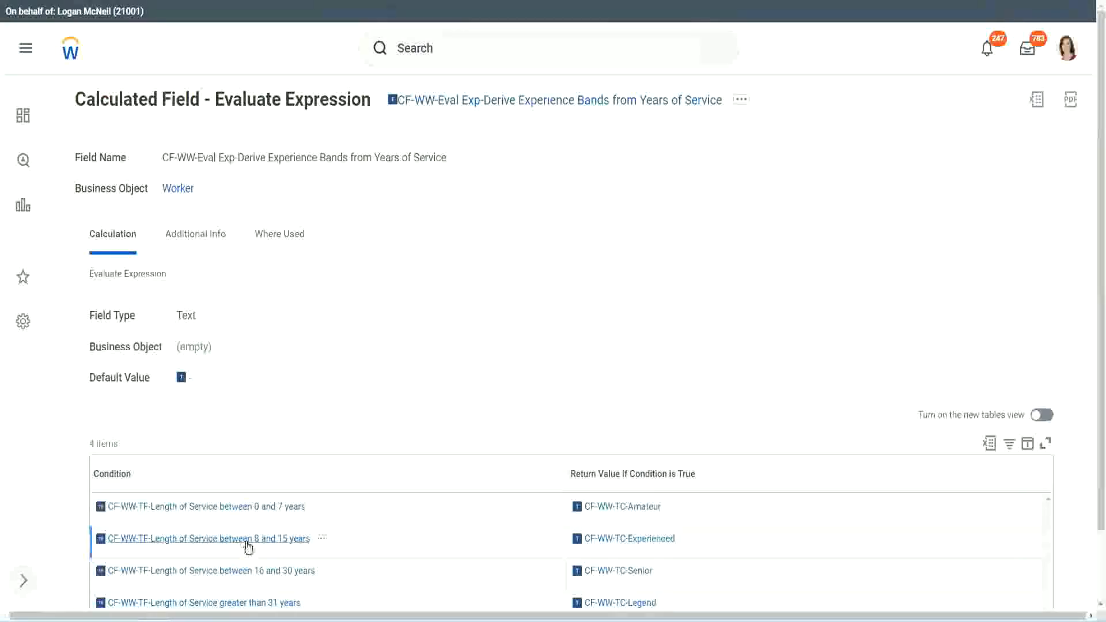
# - Copy the CF-WW-TF-Length of Service between 8 and 15 years condition from the existing field into the second condition row
pyautogui.rightClick(249, 546)
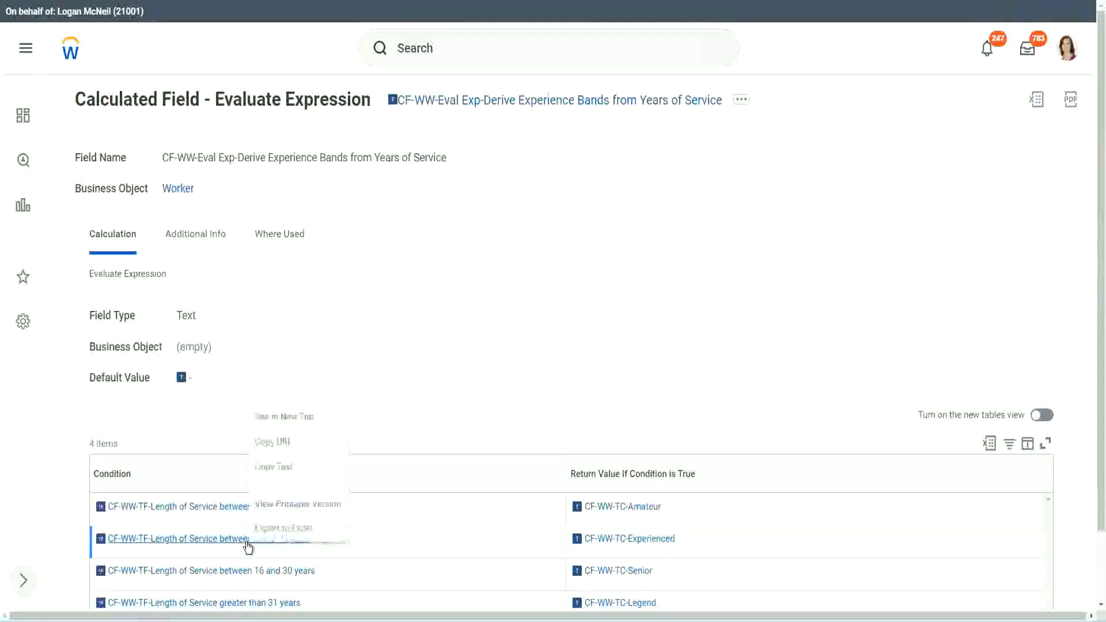
pyautogui.click(284, 466)
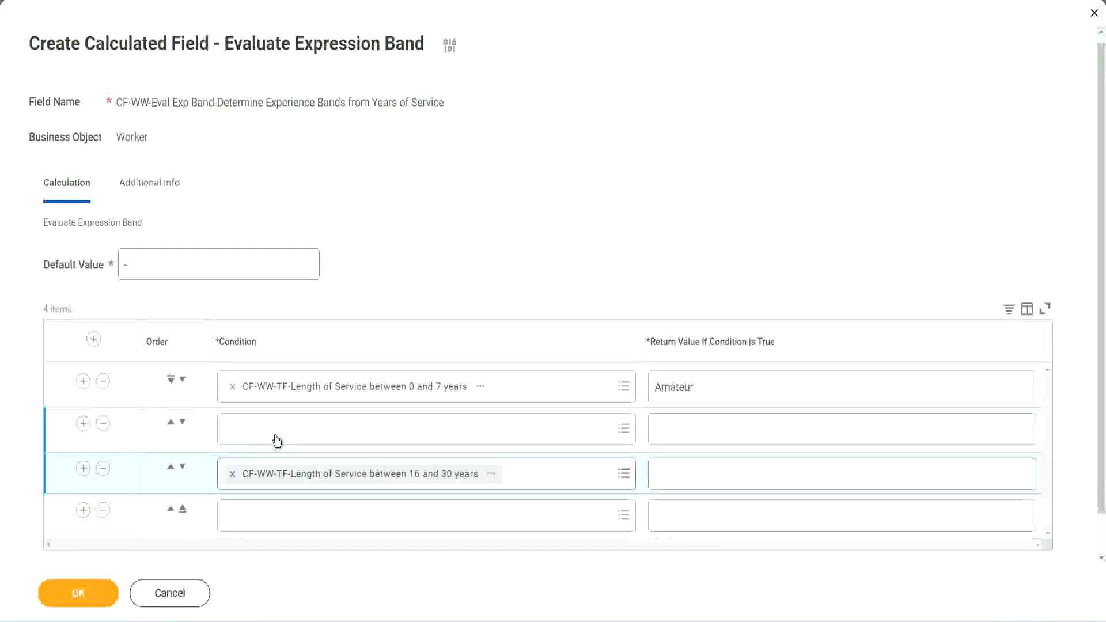
pyautogui.click(277, 440)
pyautogui.hotkey('ctrl', 'v')
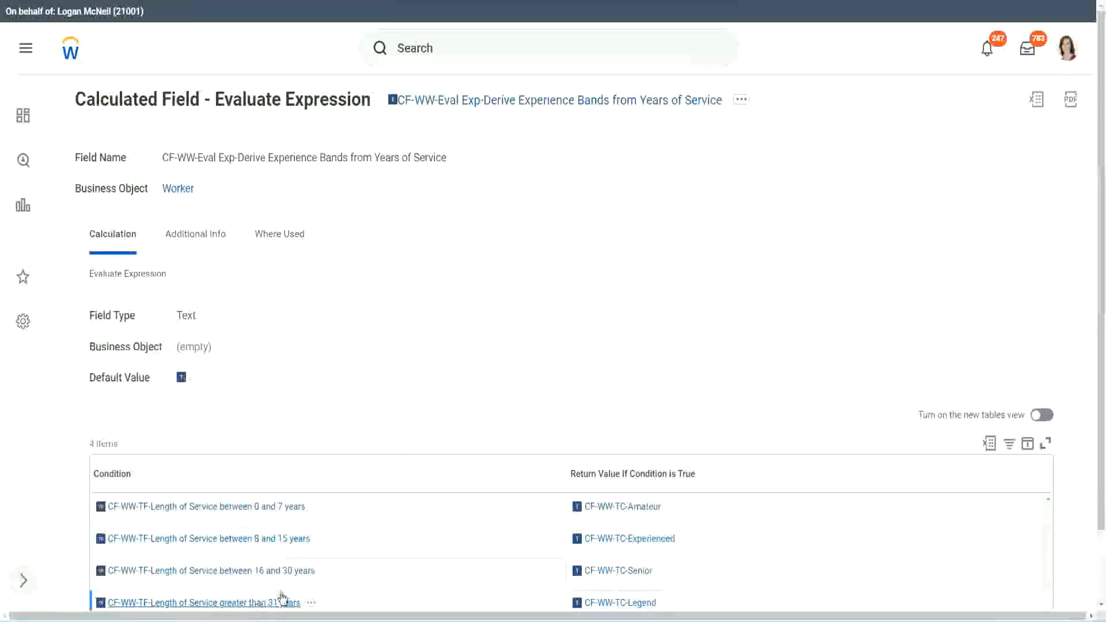
# - Copy the CF-WW-TF-Length of Service greater than 31 years condition from the existing field into the fourth condition row
pyautogui.rightClick(282, 599)
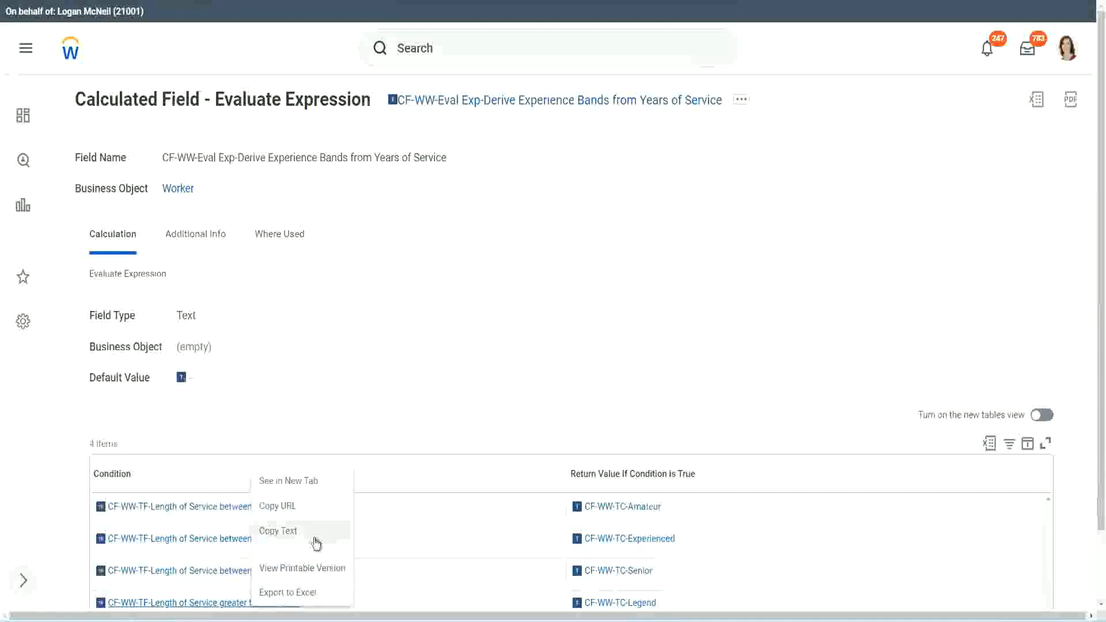
pyautogui.click(316, 542)
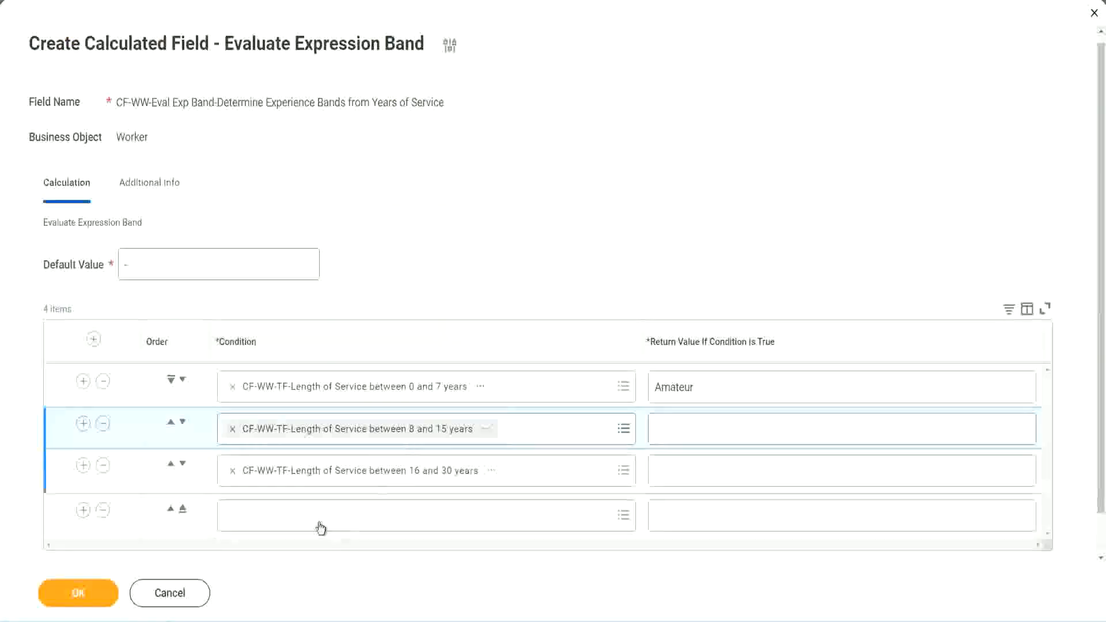
pyautogui.click(318, 509)
pyautogui.hotkey('ctrl', 'v')
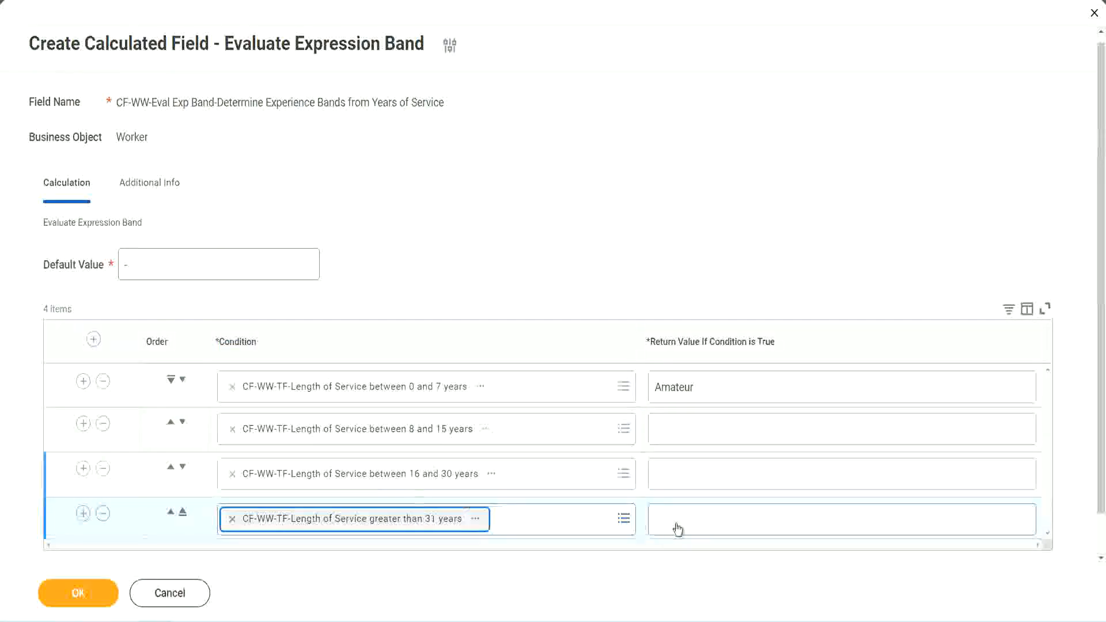
# - Enter the return values Legend for the fourth row, Senior for the third and Experienced for the second, and save the calculated field
pyautogui.click(725, 518)
pyautogui.write('Le')
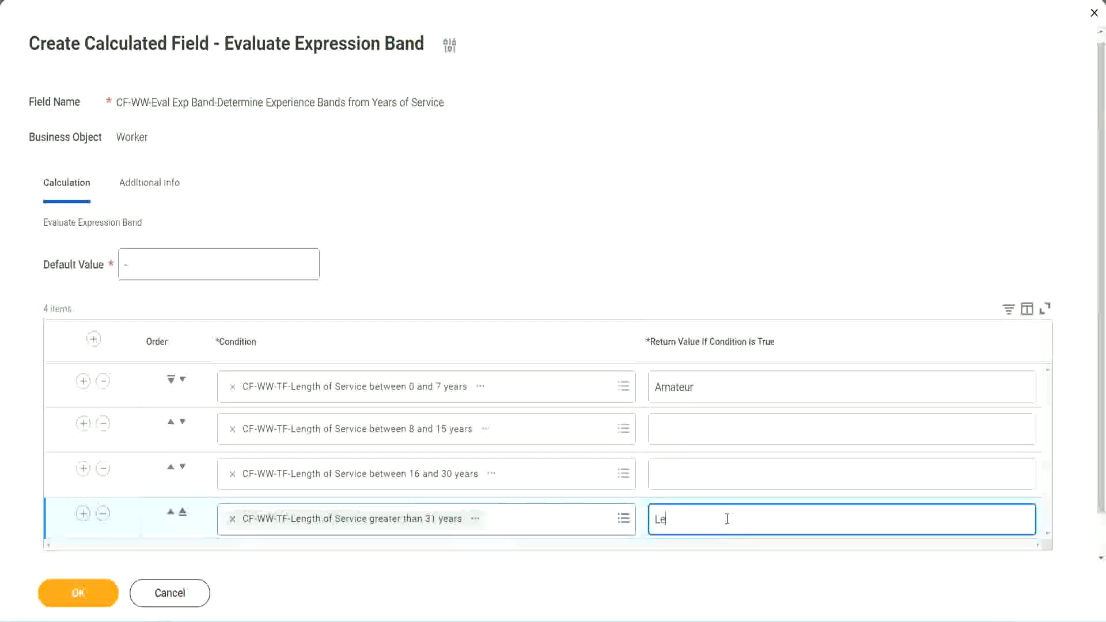
pyautogui.write('gend')
pyautogui.click(679, 472)
pyautogui.write('Senior')
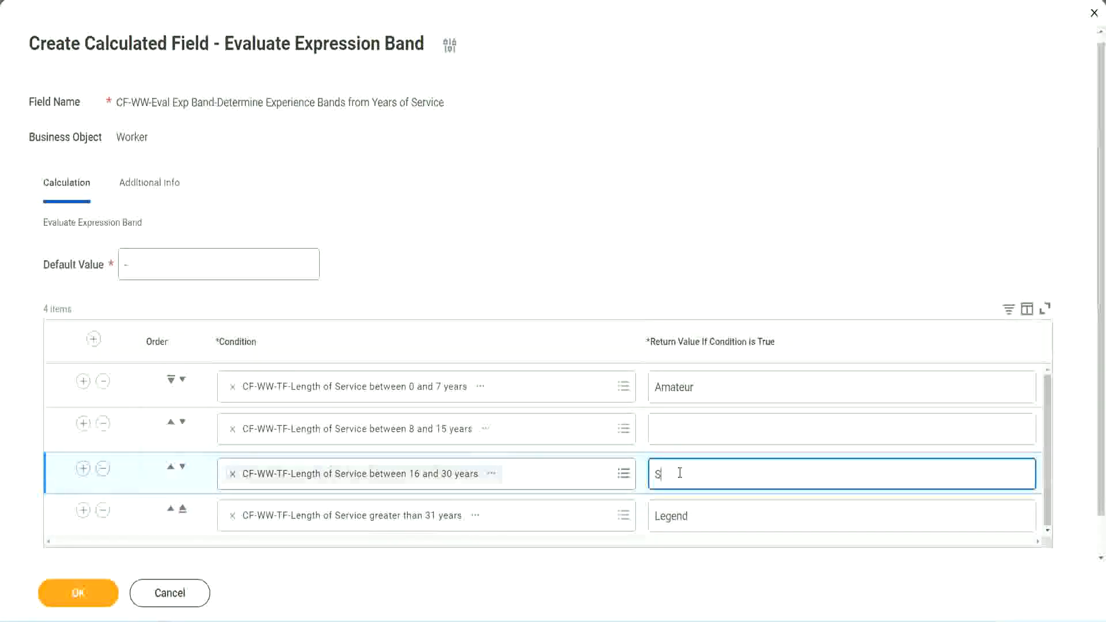
pyautogui.click(697, 430)
pyautogui.write('Ex')
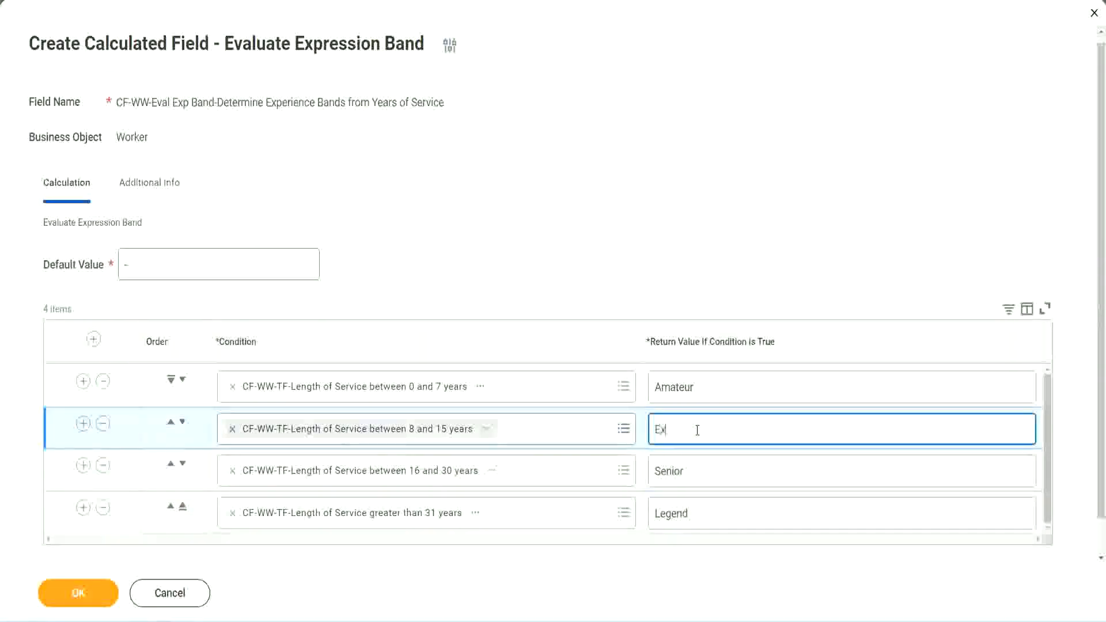
pyautogui.write('perienced')
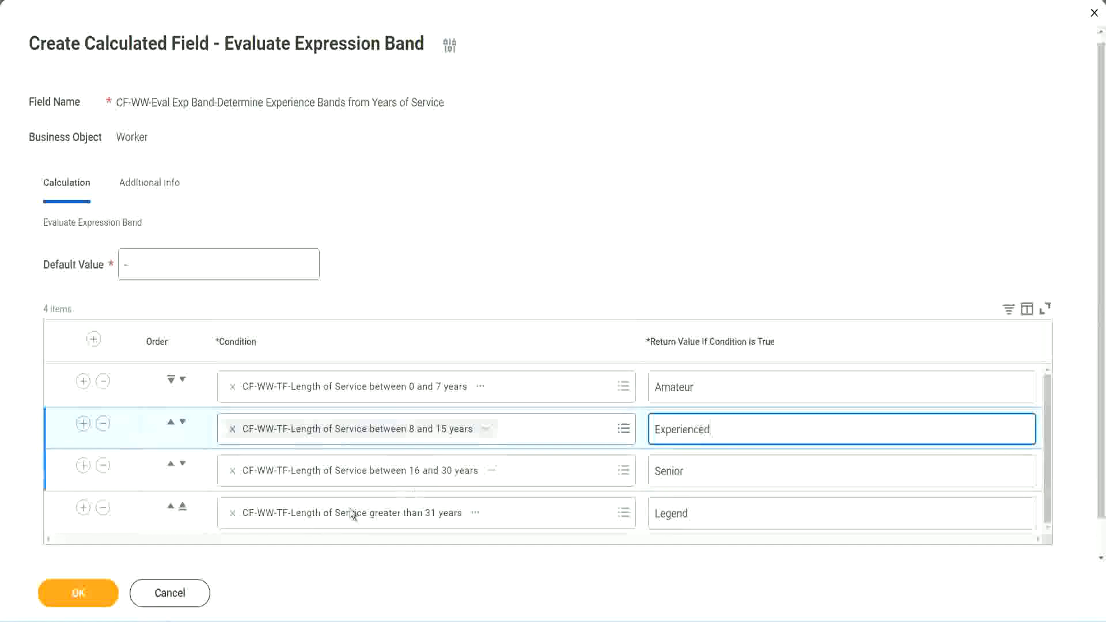
pyautogui.click(75, 595)
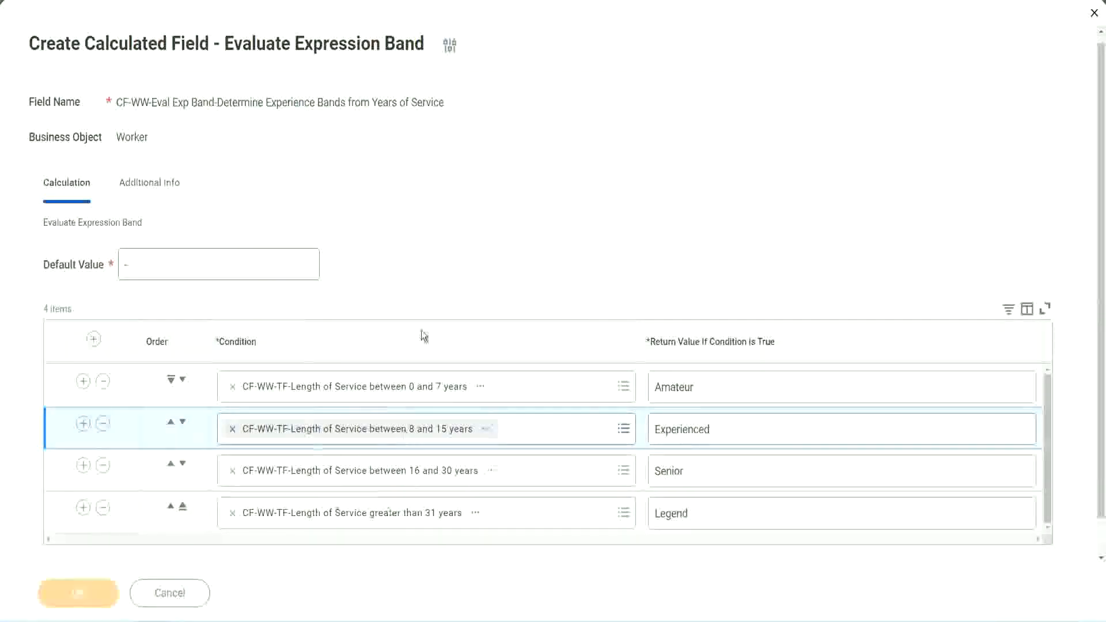
# - Review the return value of each condition in the saved Evaluate Expression Band field
pyautogui.scroll(-3, 378, 354)
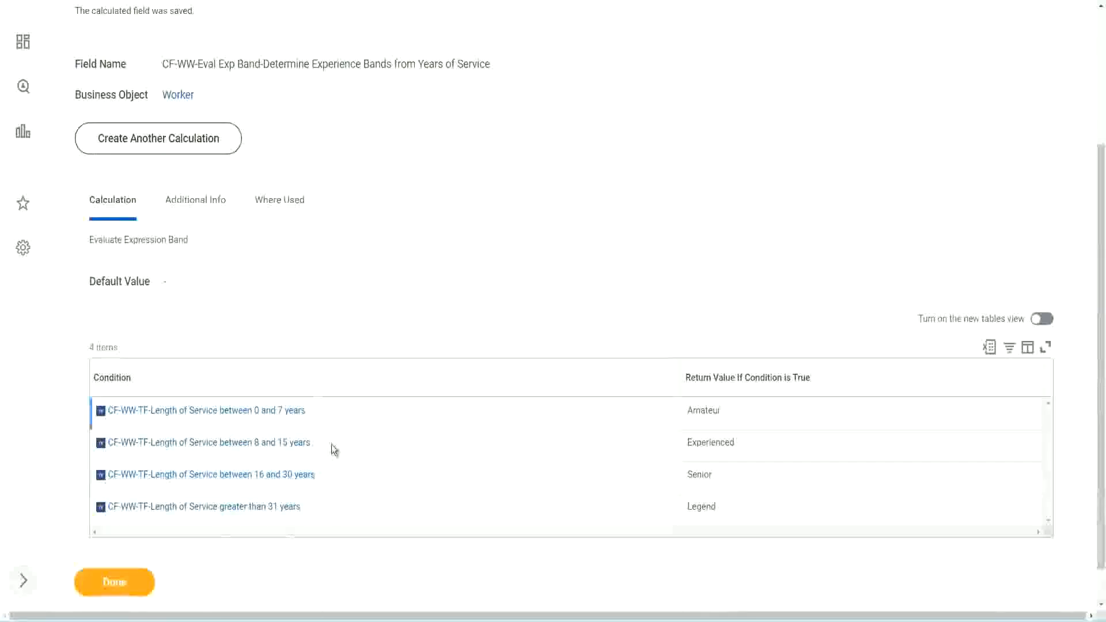
pyautogui.doubleClick(708, 409)
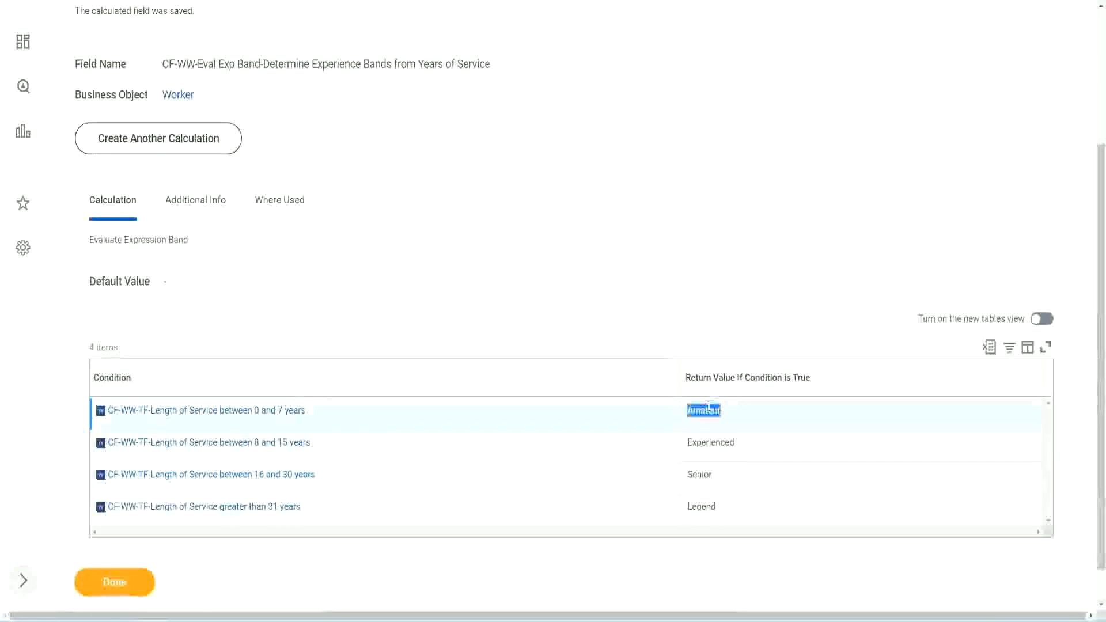
pyautogui.doubleClick(711, 442)
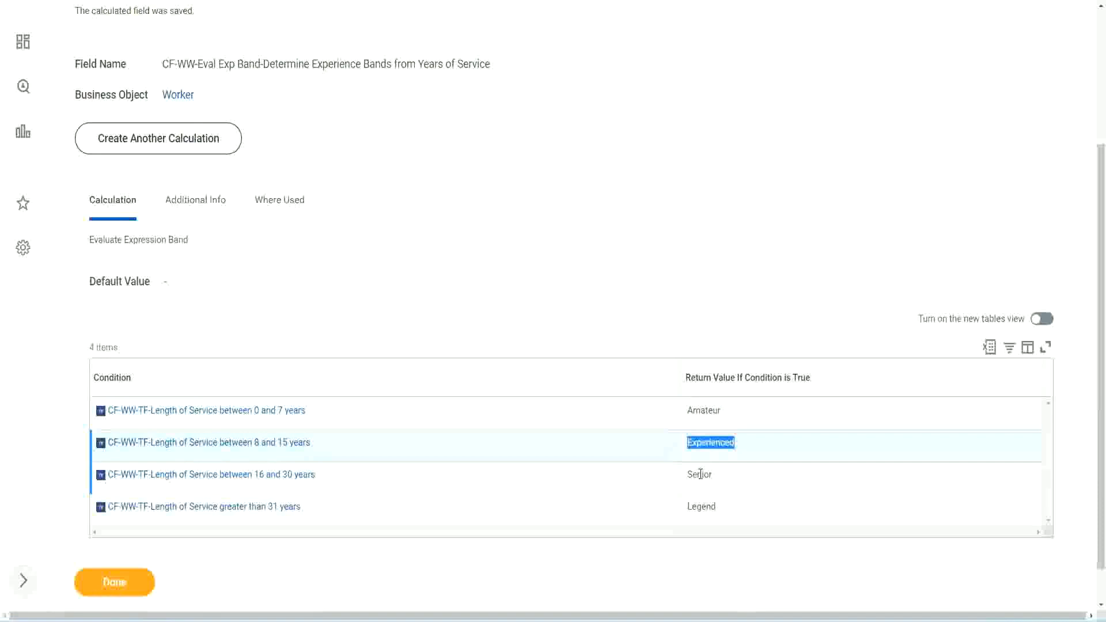
pyautogui.doubleClick(700, 474)
pyautogui.click(701, 504)
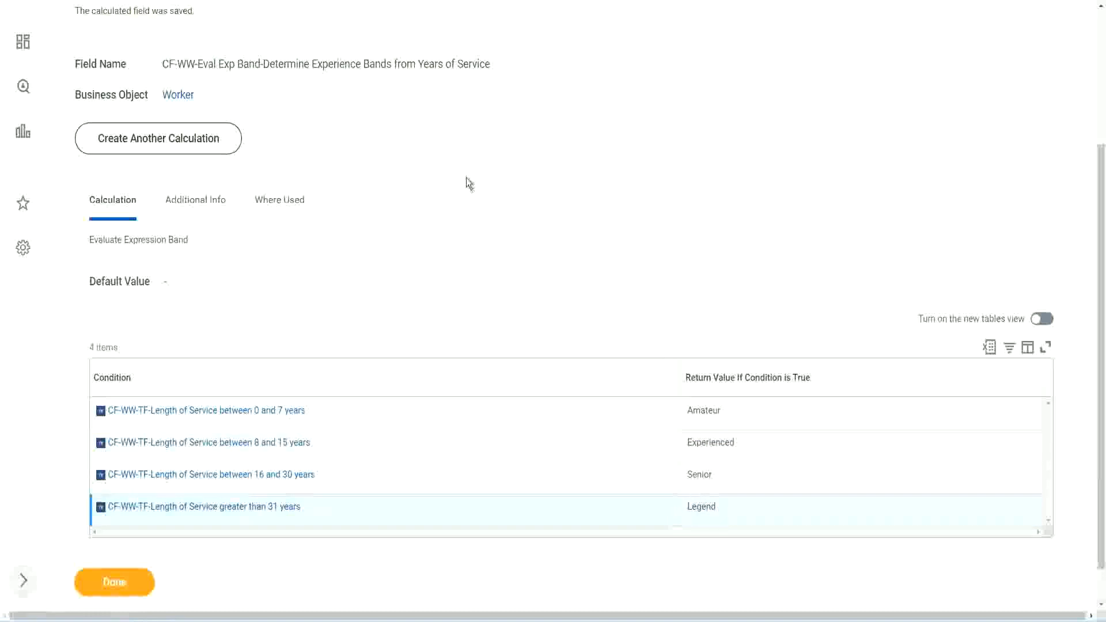
# - Copy the name of the saved Evaluate Expression Band calculated field as text
pyautogui.scroll(3, 470, 183)
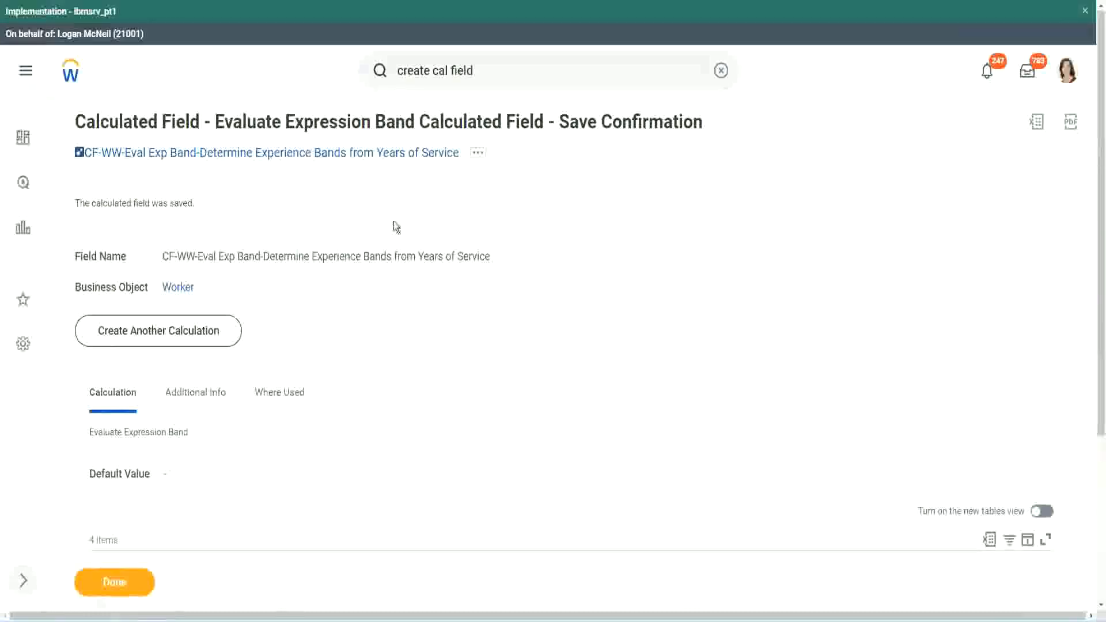
pyautogui.rightClick(362, 154)
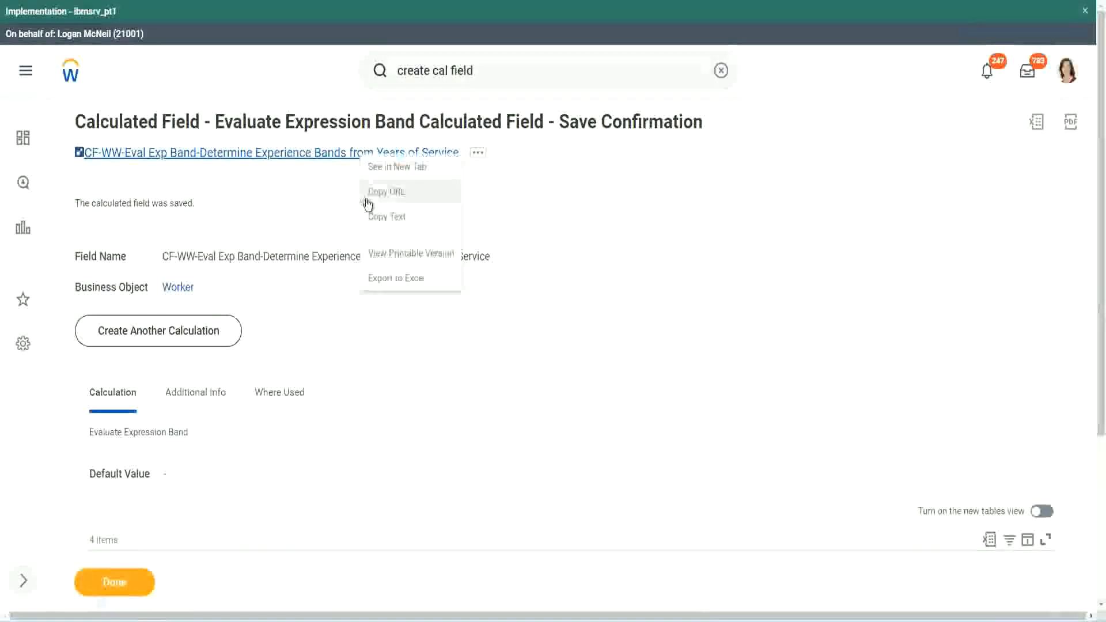
pyautogui.click(383, 219)
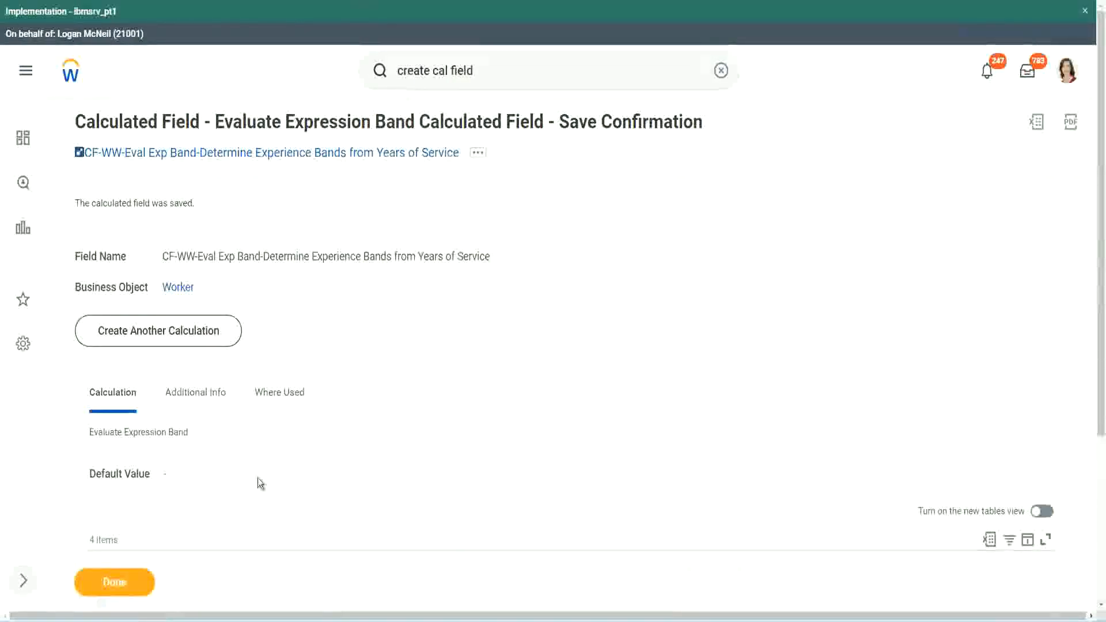
# - Examine the saved field's definition alongside the calculated field functions slide and the experience band notes in Notepad++
pyautogui.scroll(-3, 365, 446)
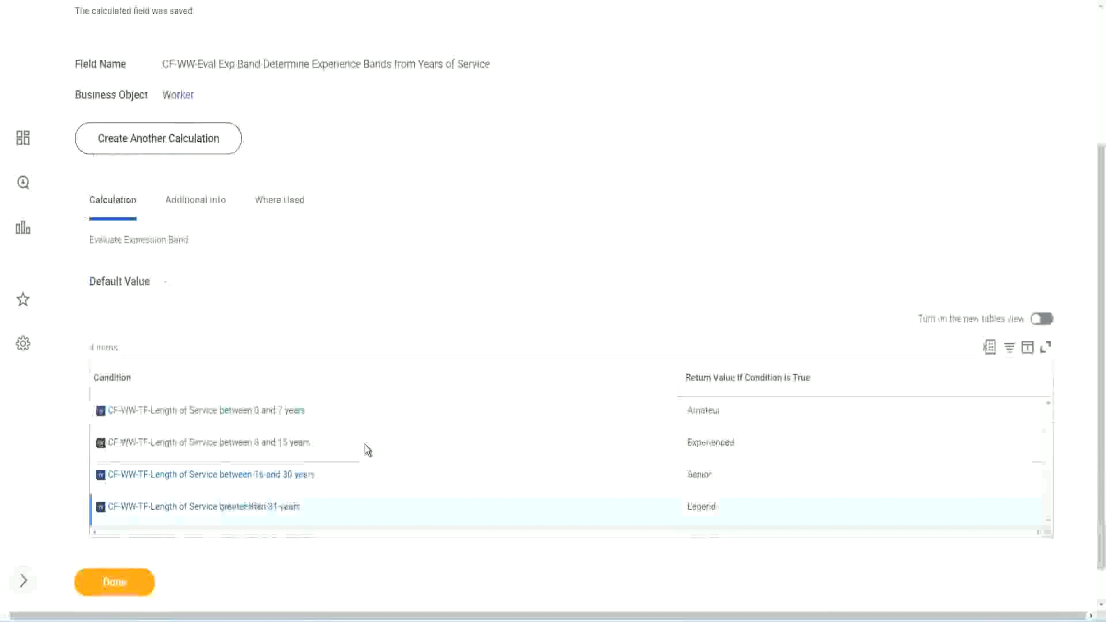
pyautogui.scroll(-1, 365, 444)
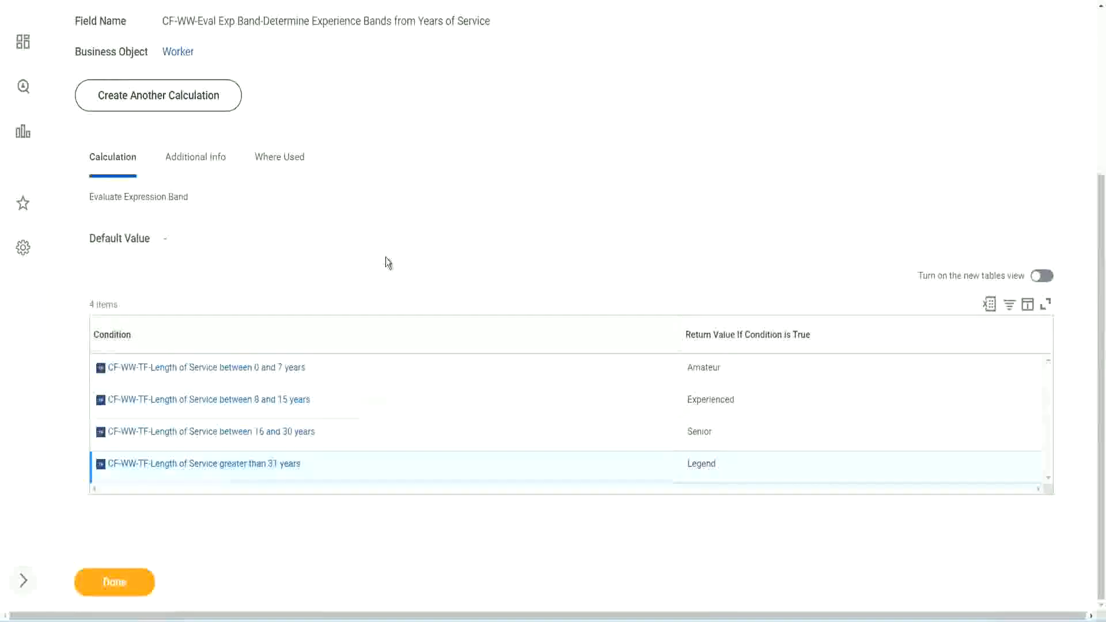
pyautogui.scroll(2, 385, 262)
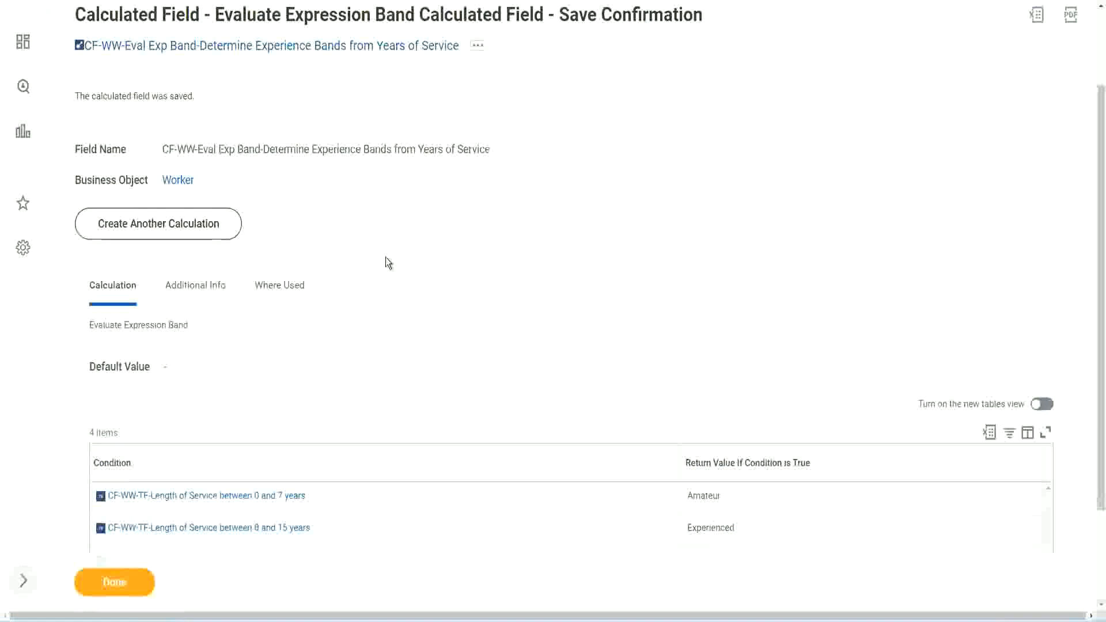
pyautogui.scroll(-2, 385, 257)
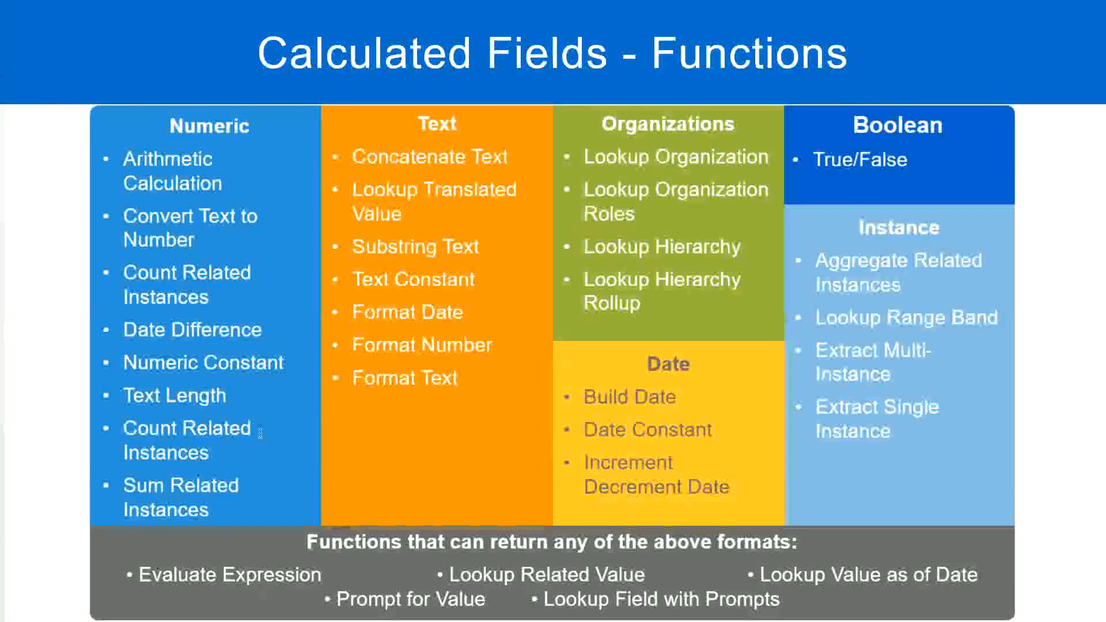
pyautogui.hotkey('alt', 'Tab')
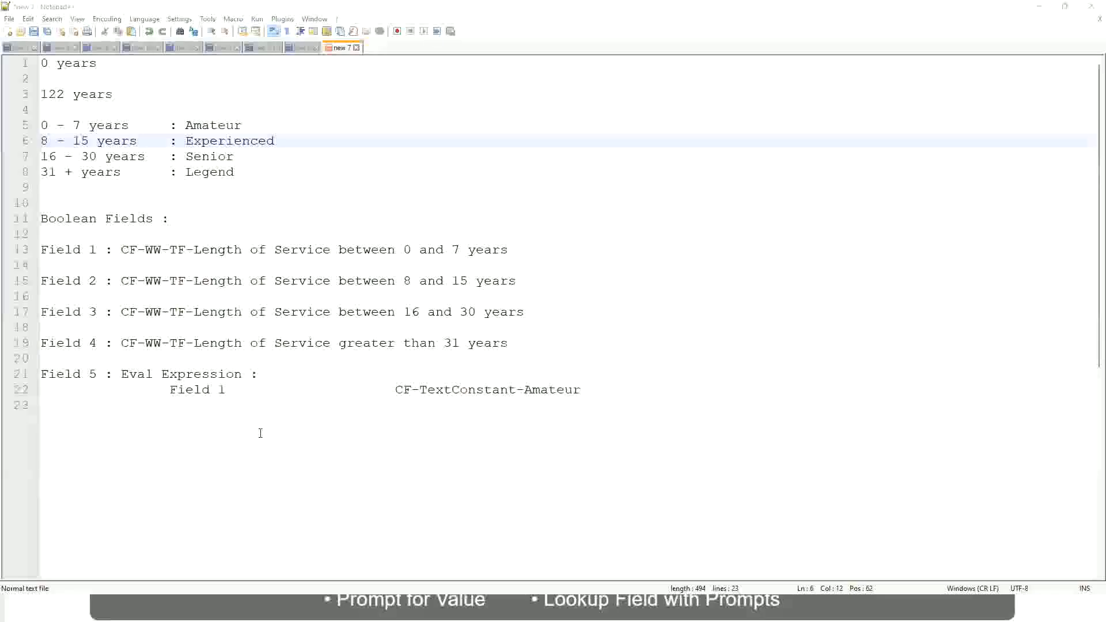
pyautogui.hotkey('alt', 'Tab')
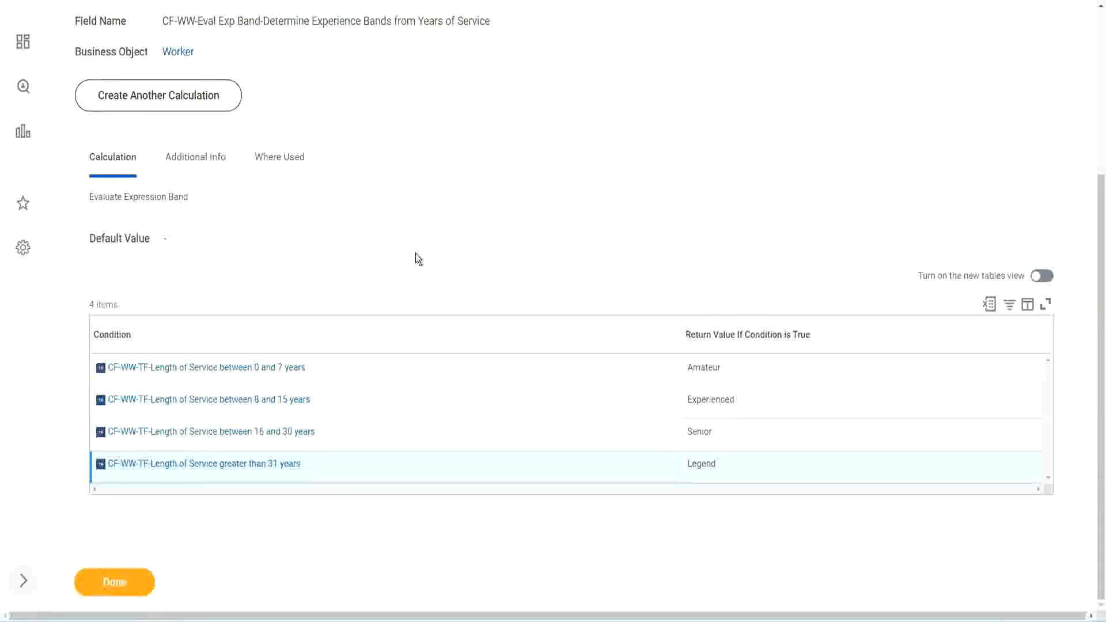
pyautogui.scroll(1, 418, 259)
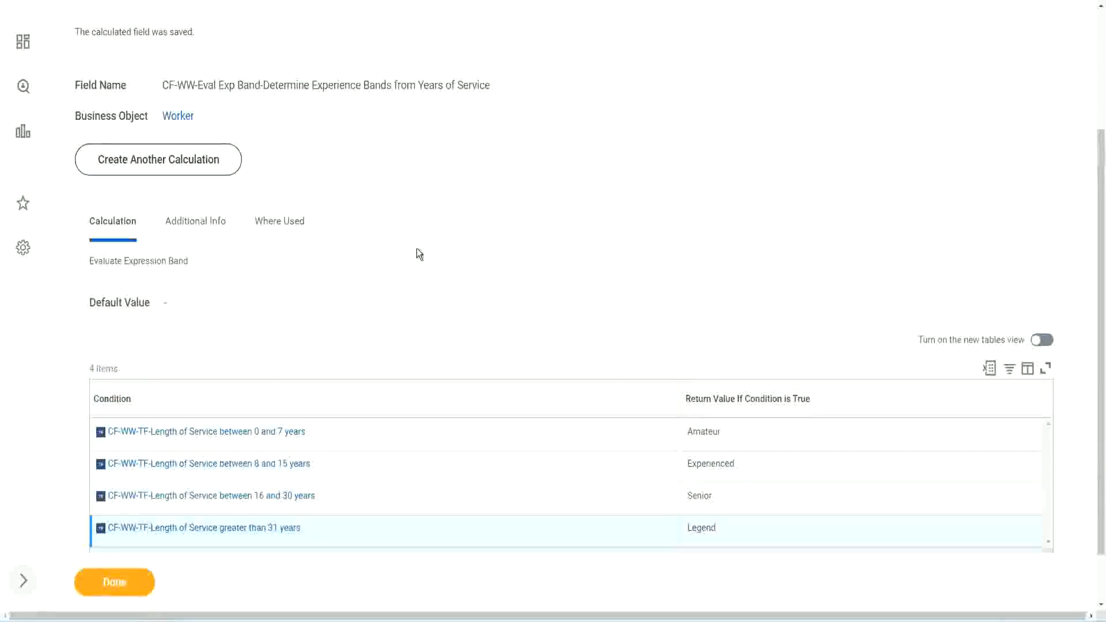
pyautogui.scroll(3, 416, 254)
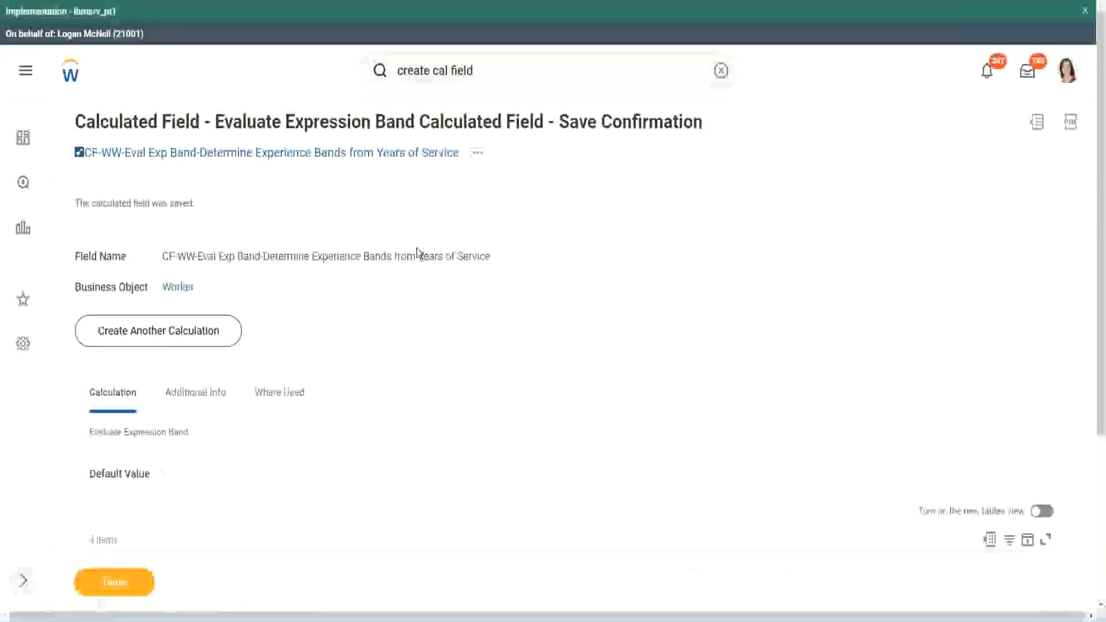
pyautogui.scroll(-4, 416, 254)
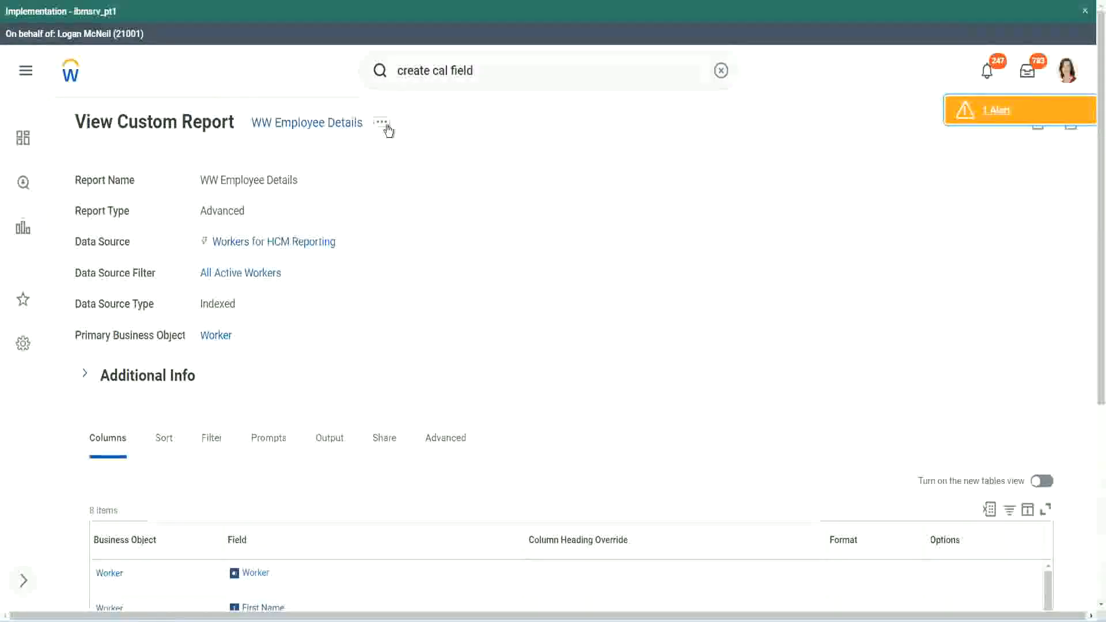
# - Open the WW Employee Details custom report for editing and go to its columns list
pyautogui.click(382, 123)
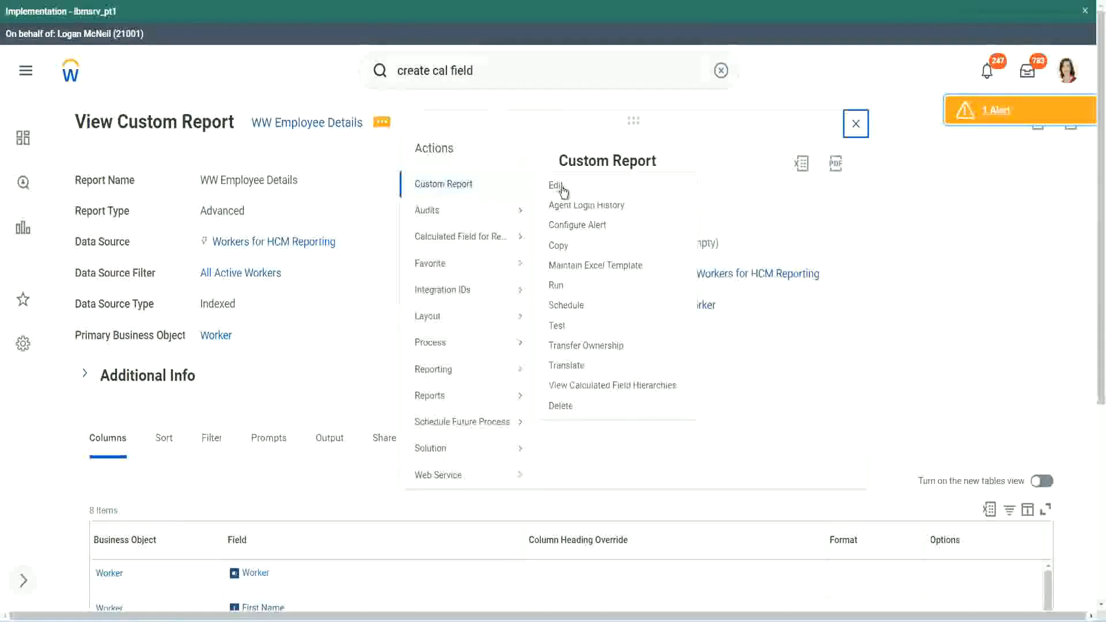
pyautogui.click(562, 188)
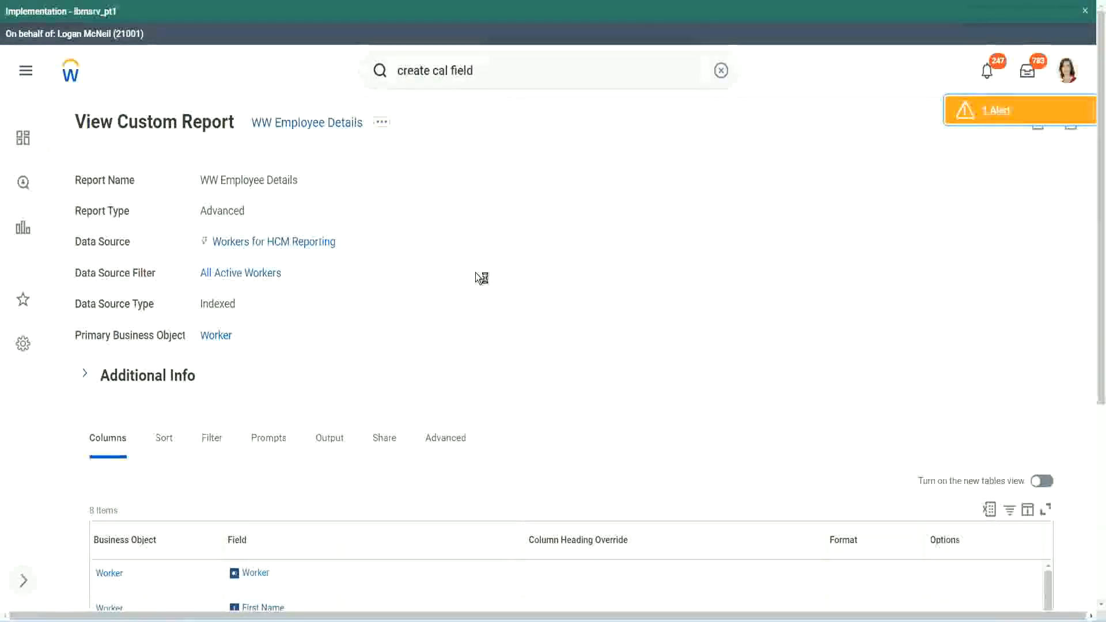
pyautogui.scroll(-1, 475, 271)
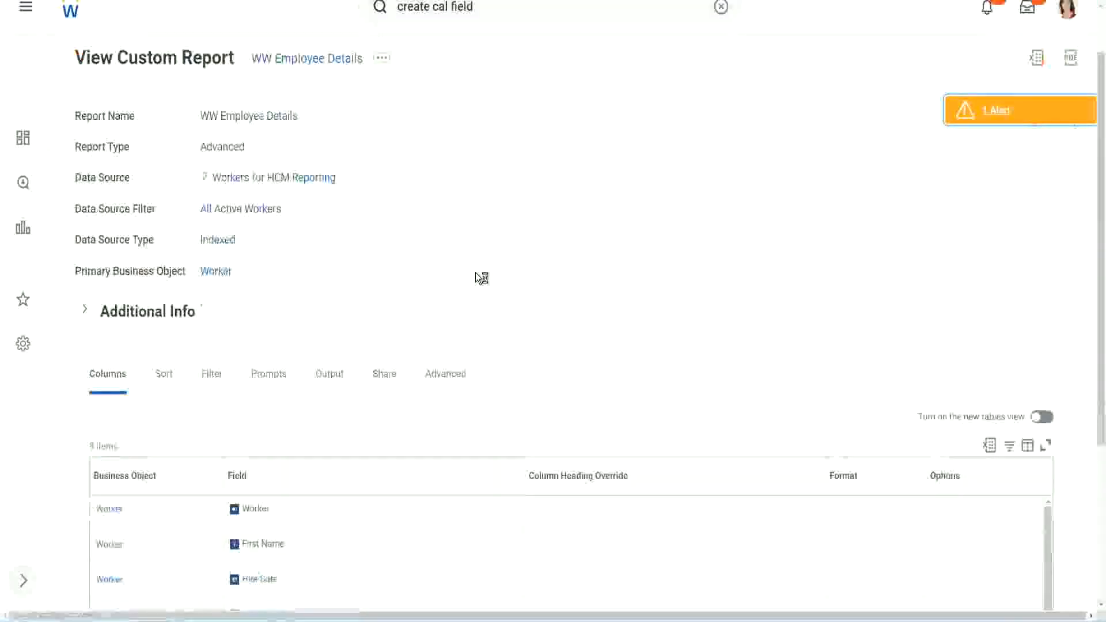
pyautogui.scroll(-3, 476, 272)
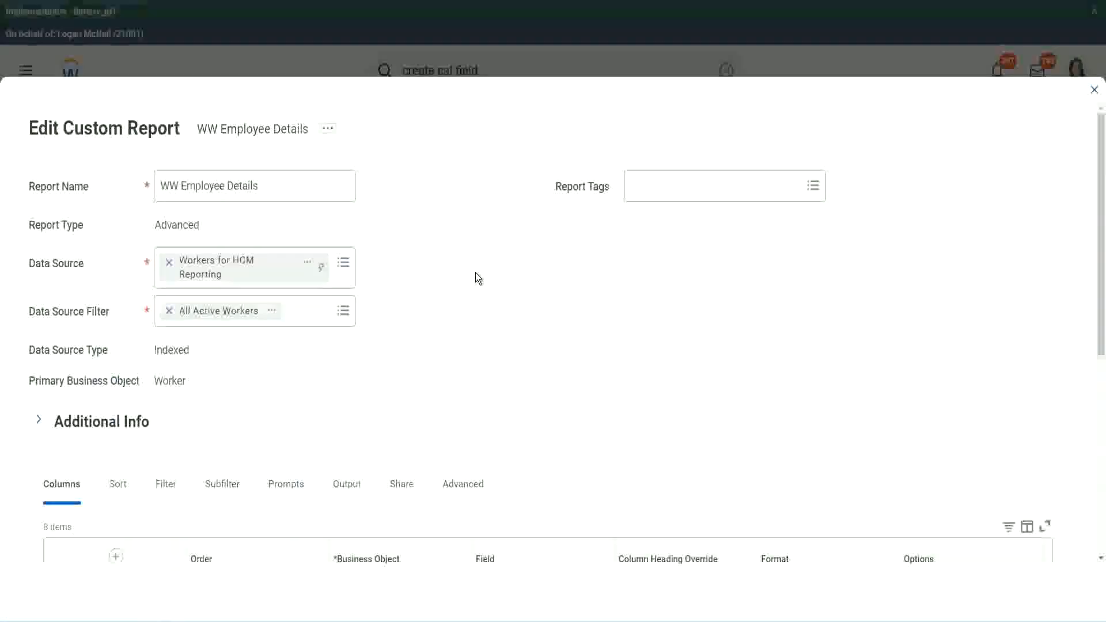
pyautogui.scroll(-8, 403, 481)
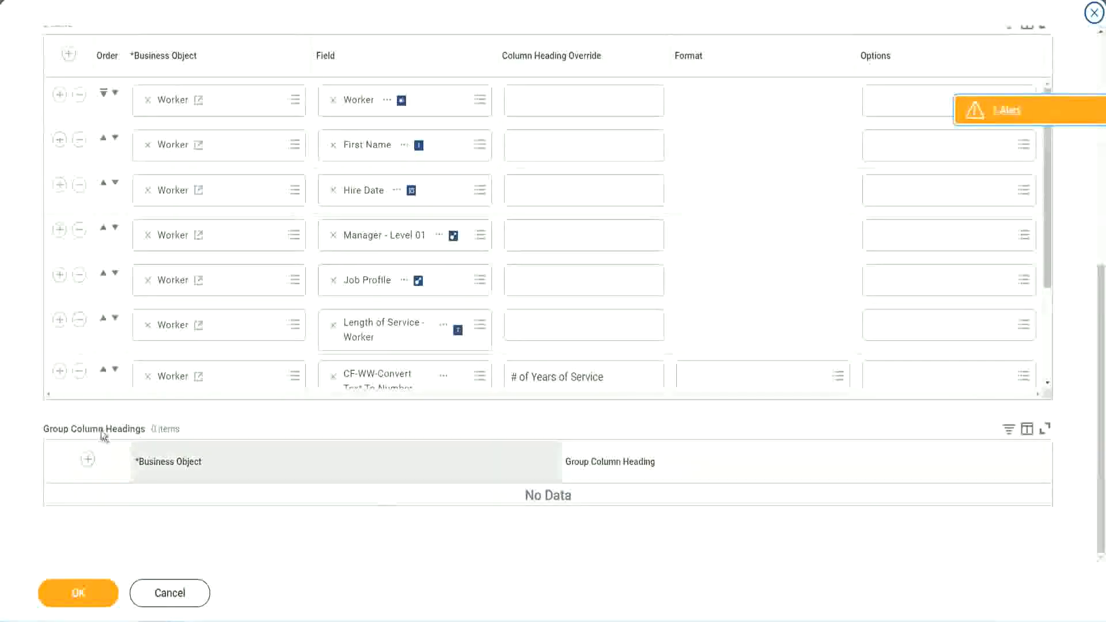
# - Add a Worker row below the Experience Bands column and search its field using the copied name of the CF-WW-Eval Exp-Derive Experience Bands field
pyautogui.scroll(-3, 230, 277)
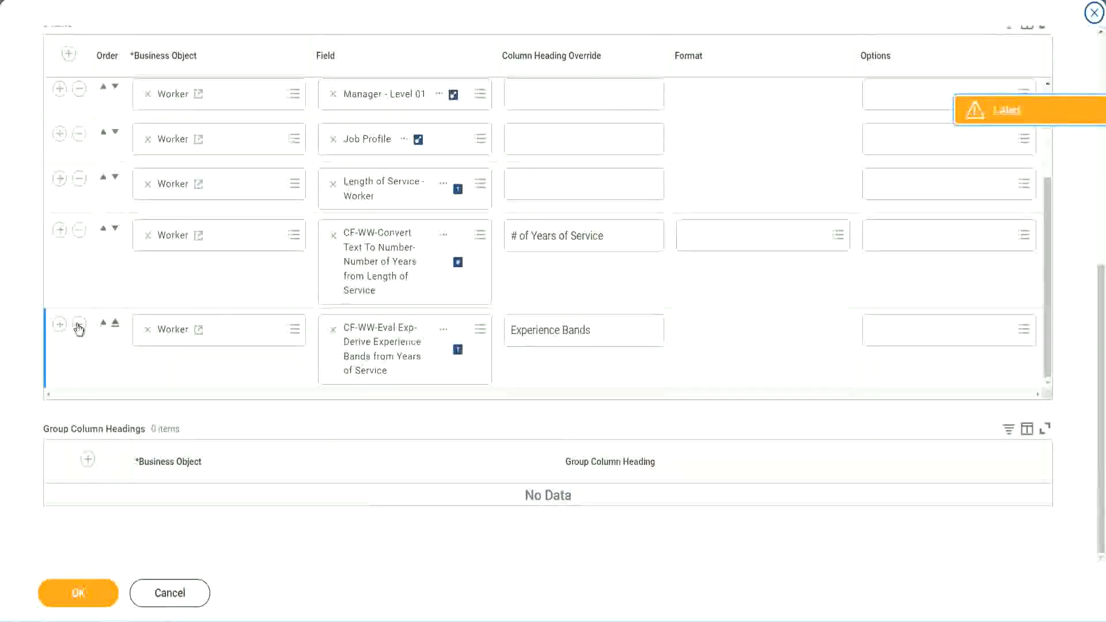
pyautogui.click(60, 324)
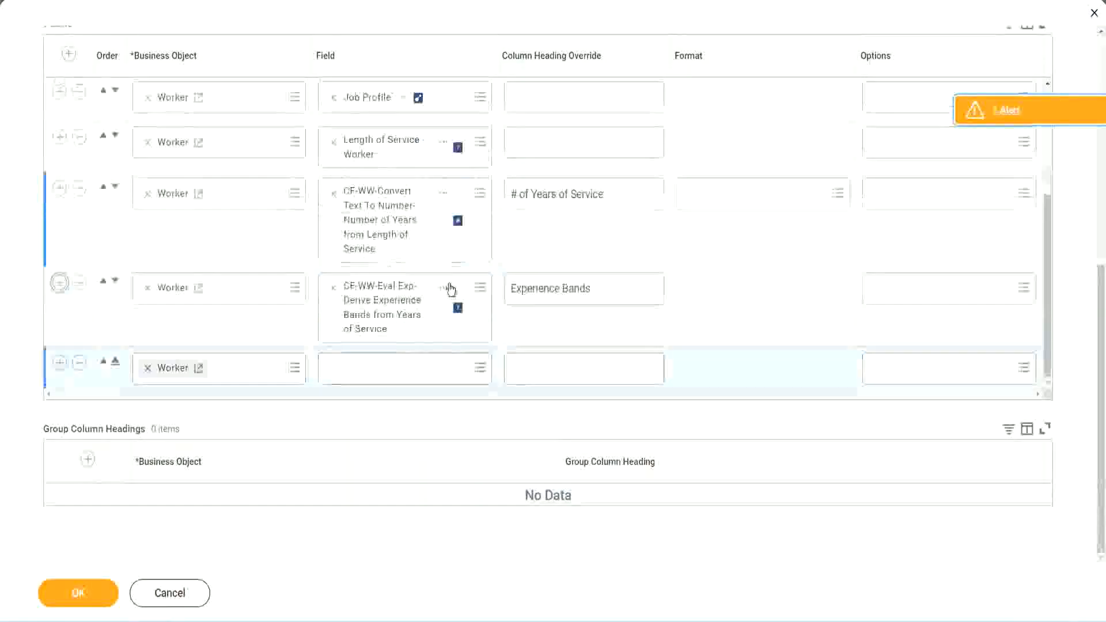
pyautogui.rightClick(385, 312)
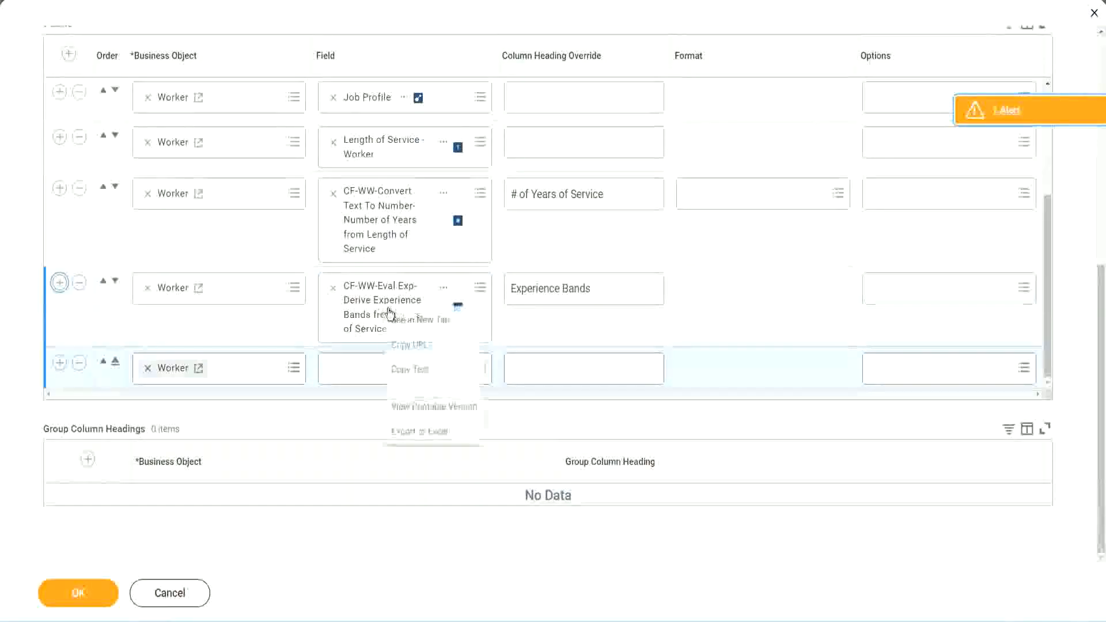
pyautogui.click(417, 371)
pyautogui.click(347, 375)
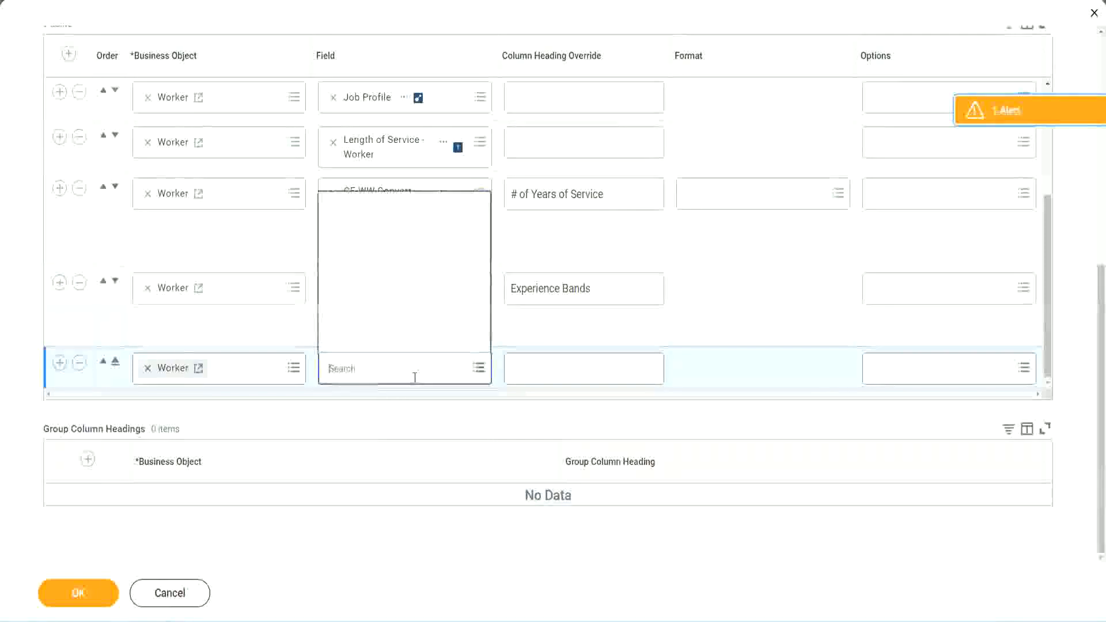
pyautogui.hotkey('ctrl', 'v')
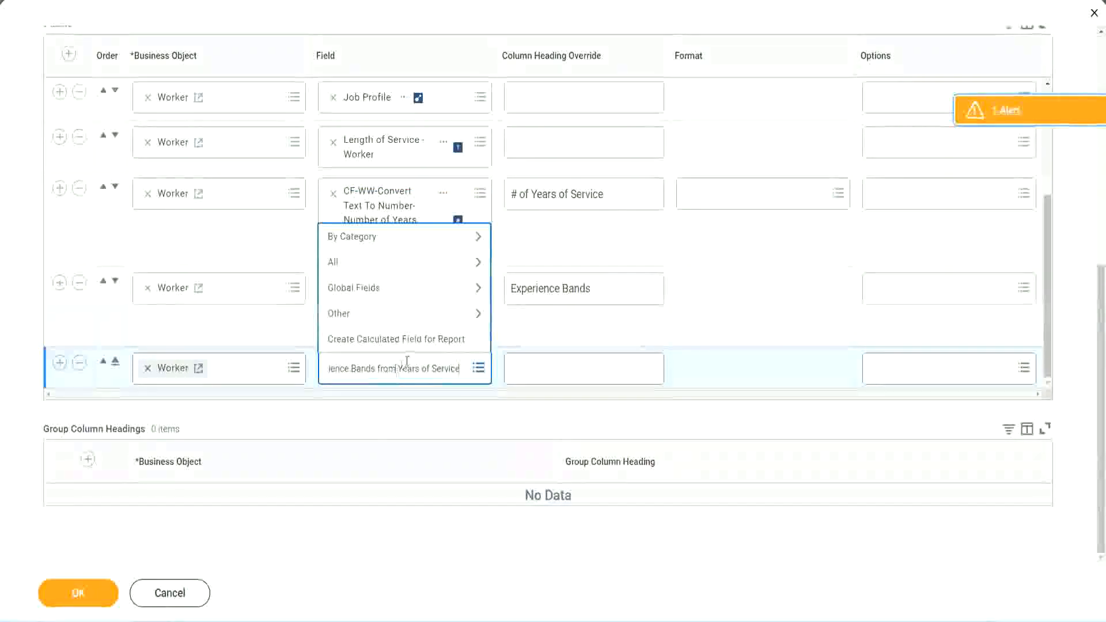
# - Shorten the field search to "CF-WW-Eval Exp Band" and select CF-WW-Eval Exp Band-Determine Experience Bands from Years of Service
pyautogui.moveTo(334, 363); pyautogui.dragTo(280, 366)
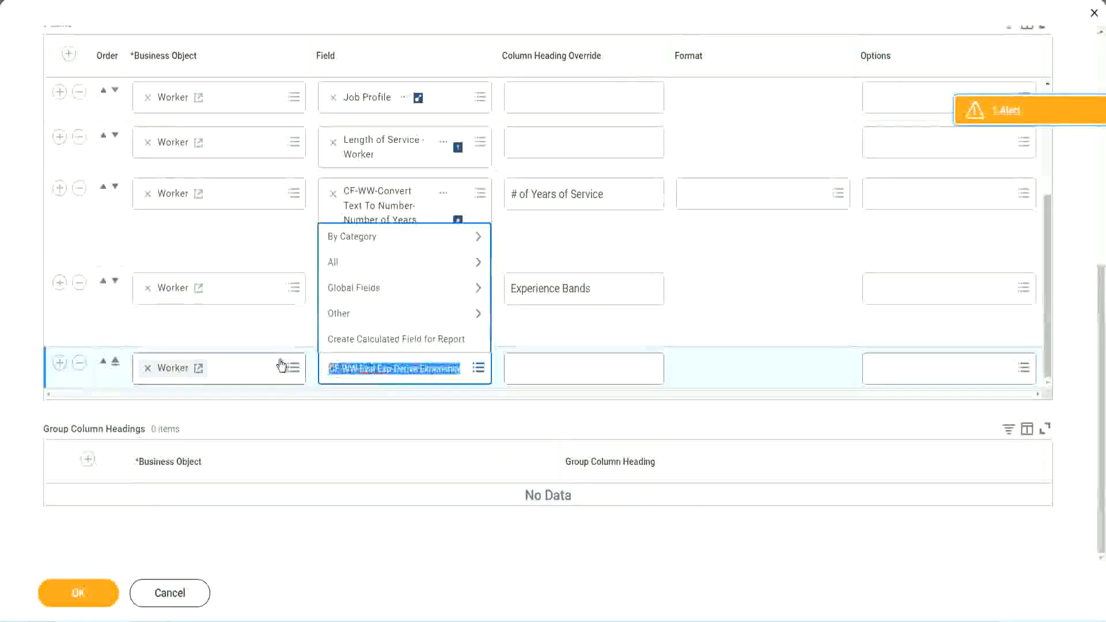
pyautogui.click(413, 376)
pyautogui.press('BackSpace')
pyautogui.write('Band')
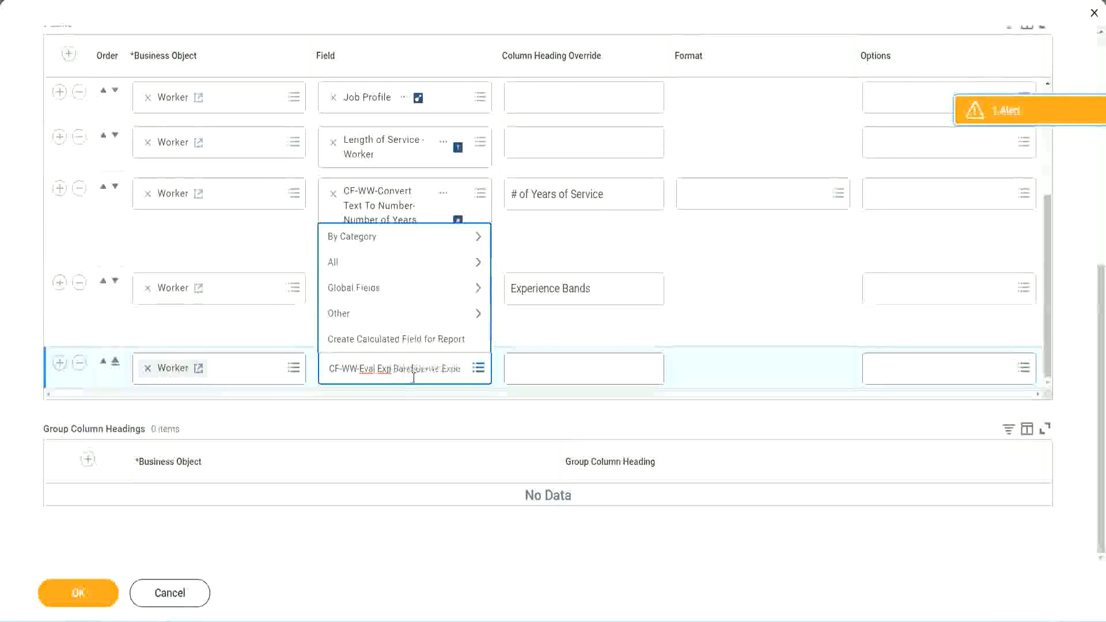
pyautogui.press('Delete')
pyautogui.press('Delete')
pyautogui.press('Delete')
pyautogui.press('Delete')
pyautogui.press('Delete')
pyautogui.press('Delete')
pyautogui.press('Delete')
pyautogui.press('Delete')
pyautogui.press('Delete')
pyautogui.press('Delete')
pyautogui.press('Delete')
pyautogui.press('Delete')
pyautogui.press('Delete')
pyautogui.press('Delete')
pyautogui.press('Delete')
pyautogui.press('Delete')
pyautogui.press('Delete')
pyautogui.press('Delete')
pyautogui.press('Delete')
pyautogui.press('Delete')
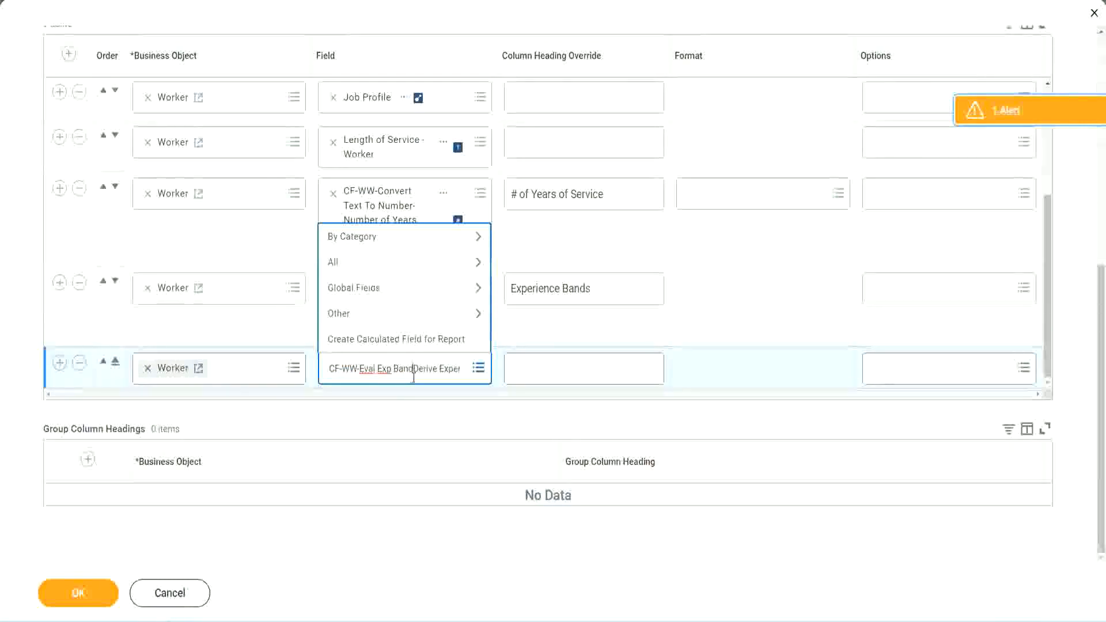
pyautogui.press('Delete')
pyautogui.press('Delete')
pyautogui.press('Delete')
pyautogui.press('Delete')
pyautogui.press('Delete')
pyautogui.press('Delete')
pyautogui.press('Delete')
pyautogui.press('Delete')
pyautogui.press('Delete')
pyautogui.press('Delete')
pyautogui.press('Delete')
pyautogui.press('Delete')
pyautogui.press('Delete')
pyautogui.press('Delete')
pyautogui.press('Delete')
pyautogui.press('Return')
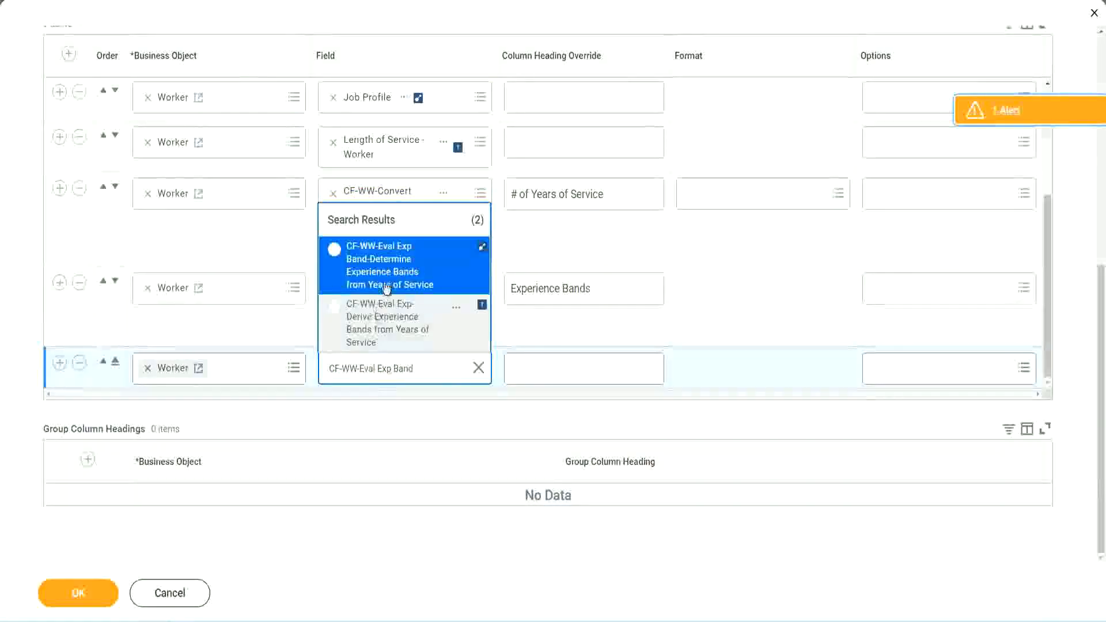
pyautogui.click(403, 273)
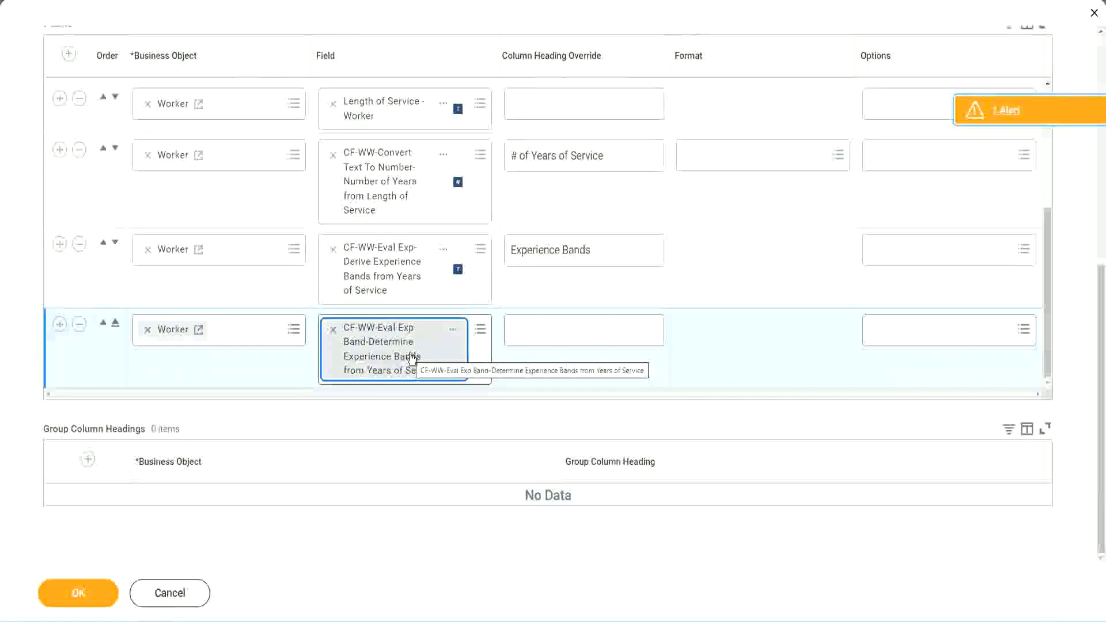
# - Override the new column's heading with "Experience Bands (Eval Exp Bands)", reusing the existing Experience Bands heading text, and save the report
pyautogui.click(608, 251)
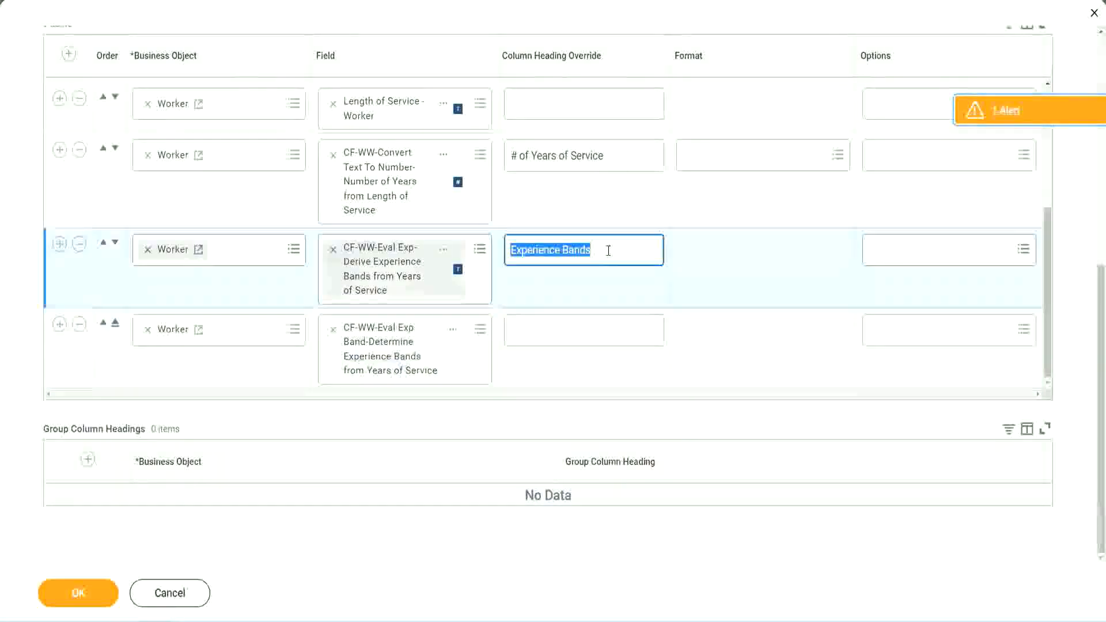
pyautogui.click(536, 328)
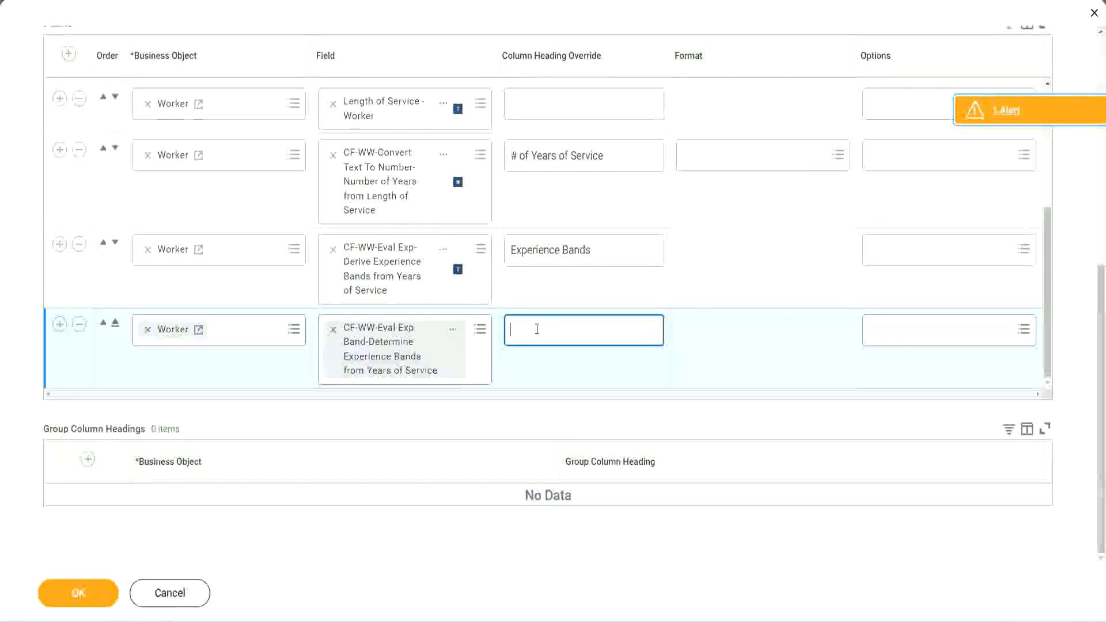
pyautogui.hotkey('ctrl', 'v')
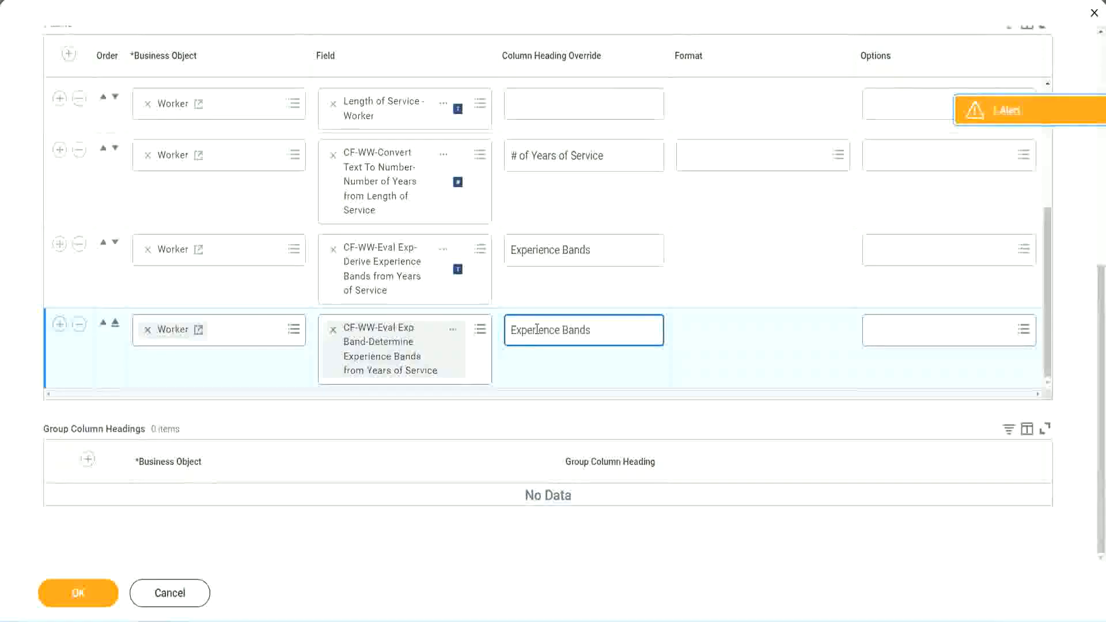
pyautogui.write('(')
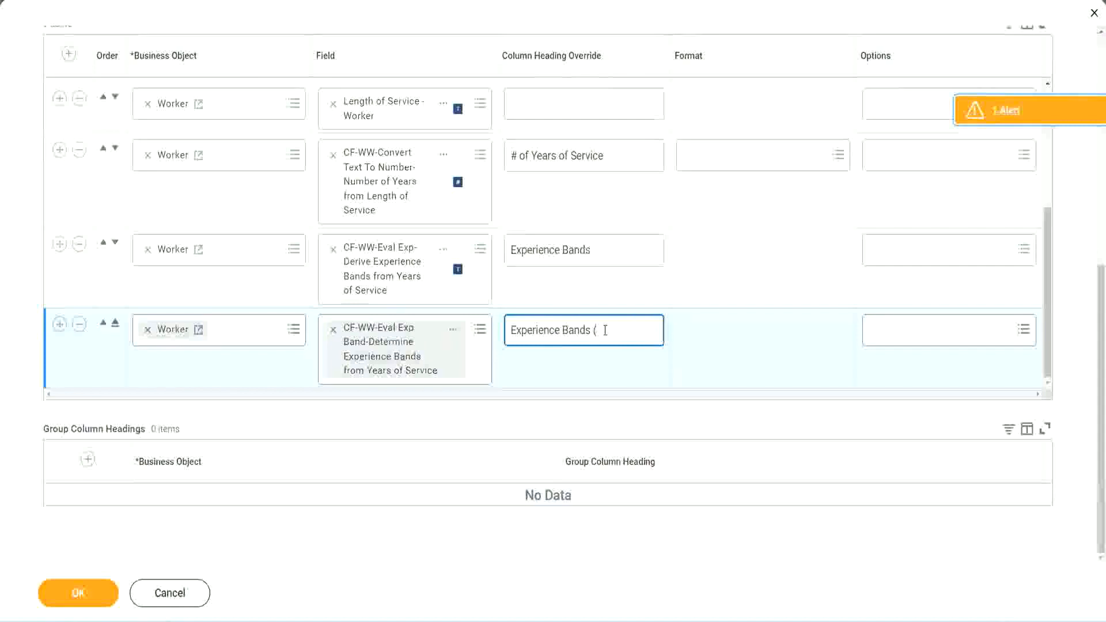
pyautogui.write('Eval E')
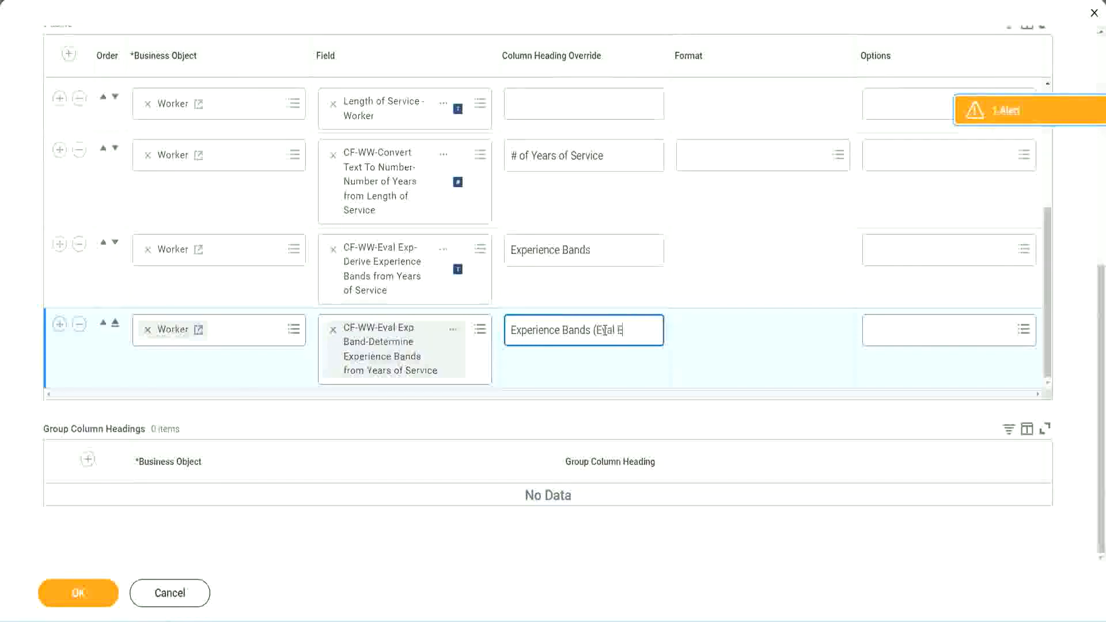
pyautogui.write('xp Bands)')
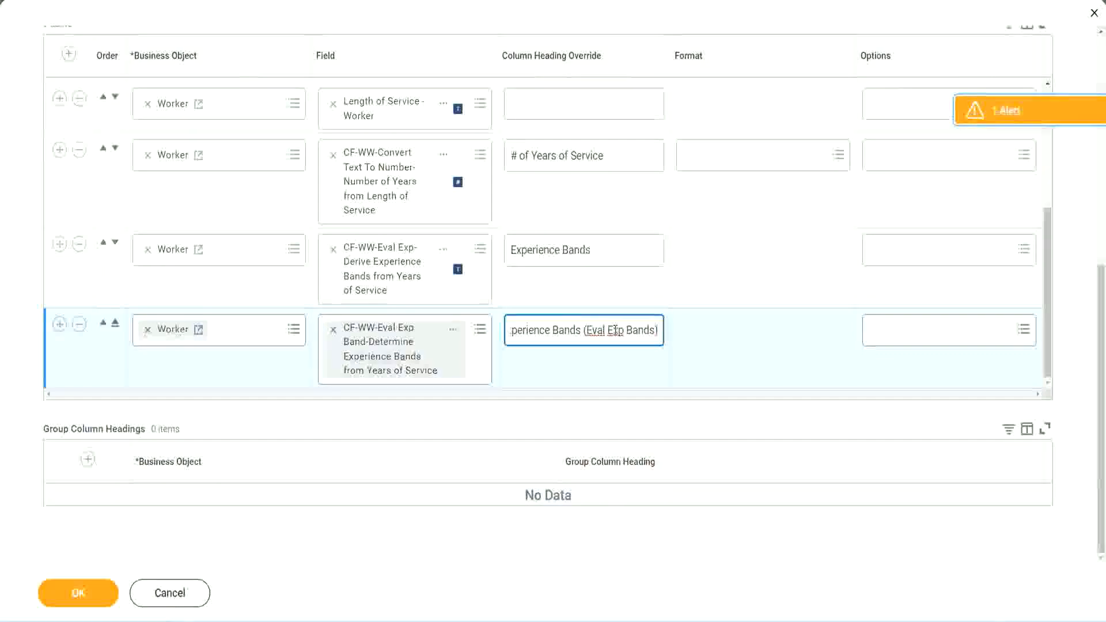
pyautogui.doubleClick(617, 330)
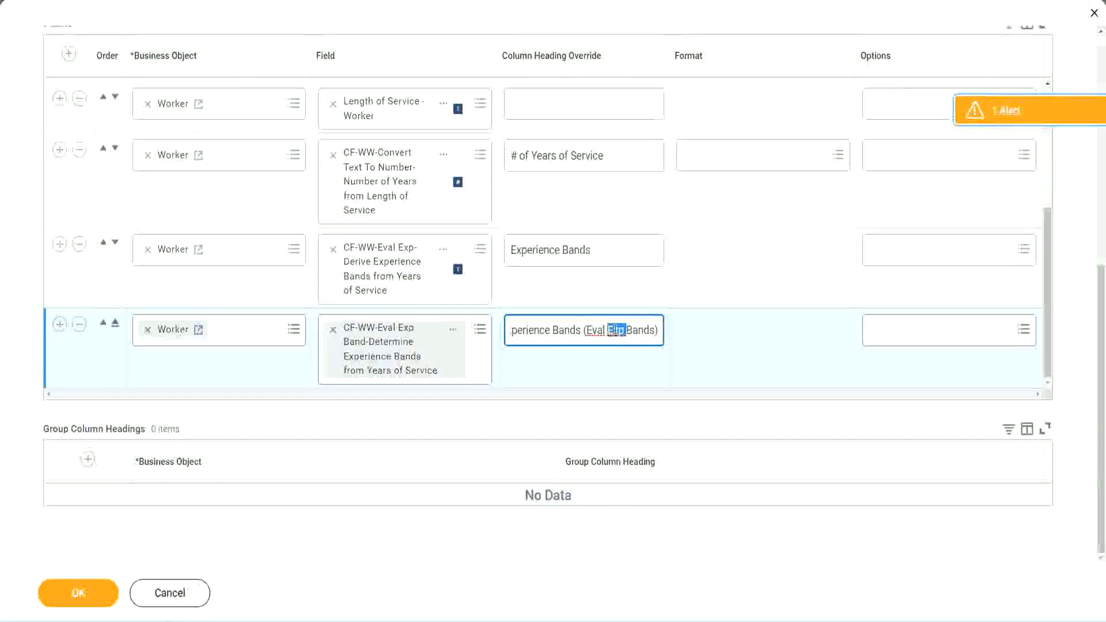
pyautogui.click(637, 330)
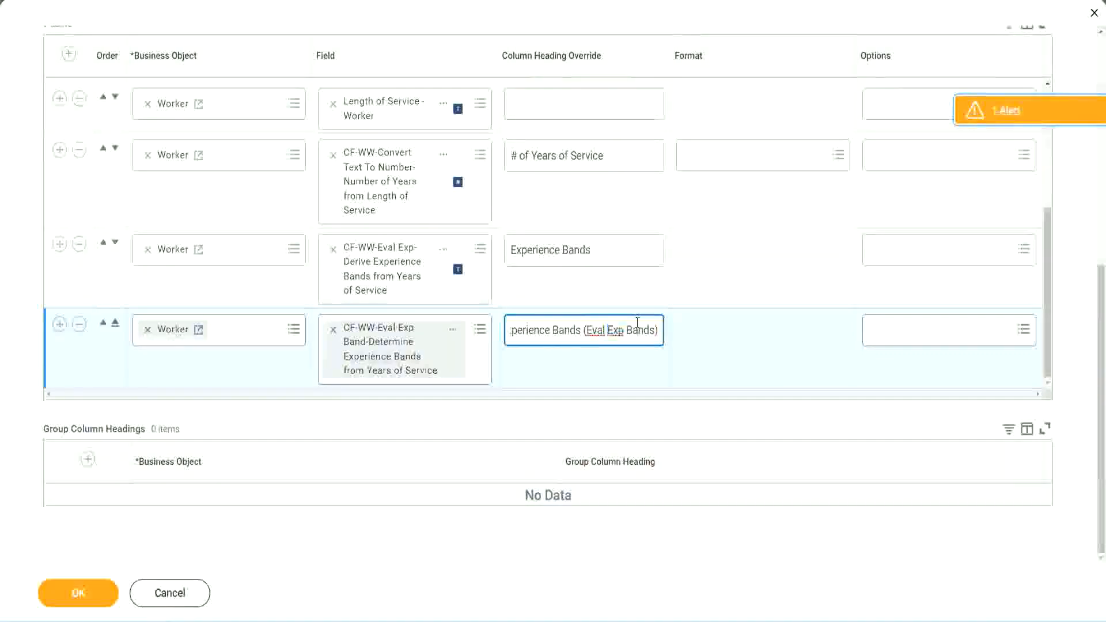
pyautogui.click(83, 596)
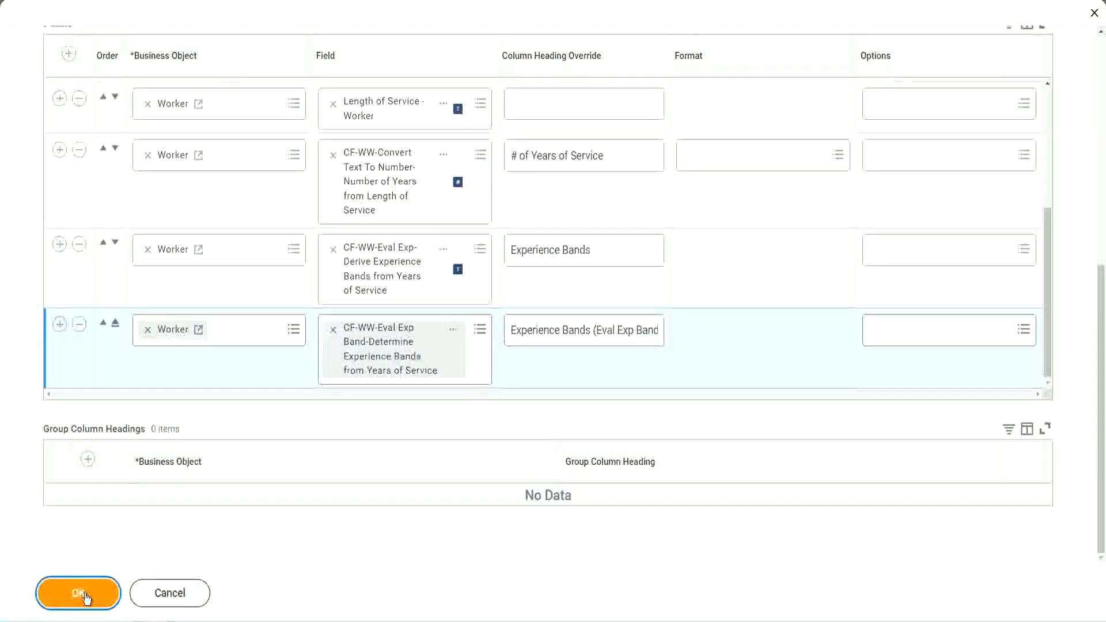